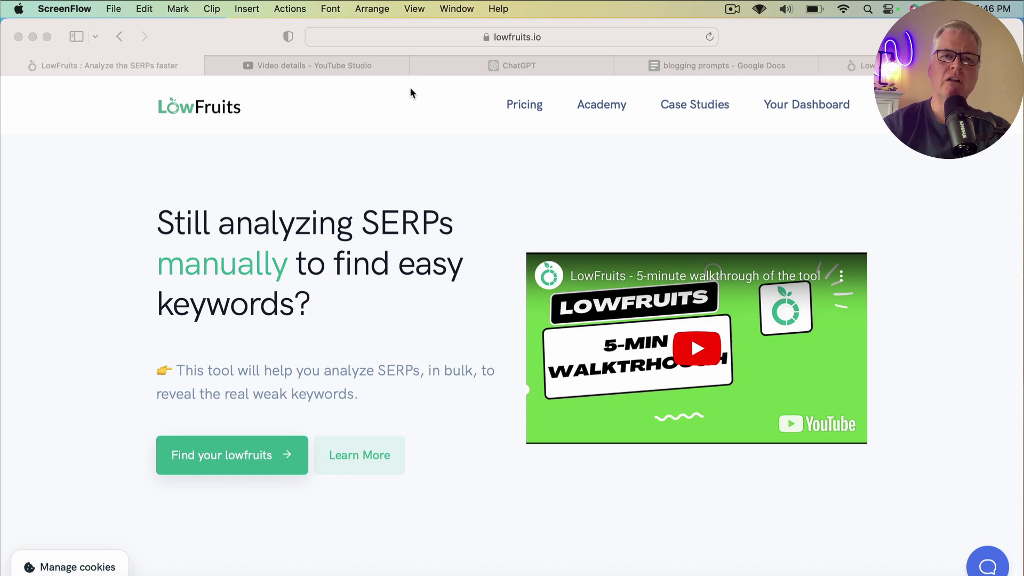
Leave YouTube Studio for the LowFruits dashboard and bring up its saved keyword Lists
left_click(373, 66)
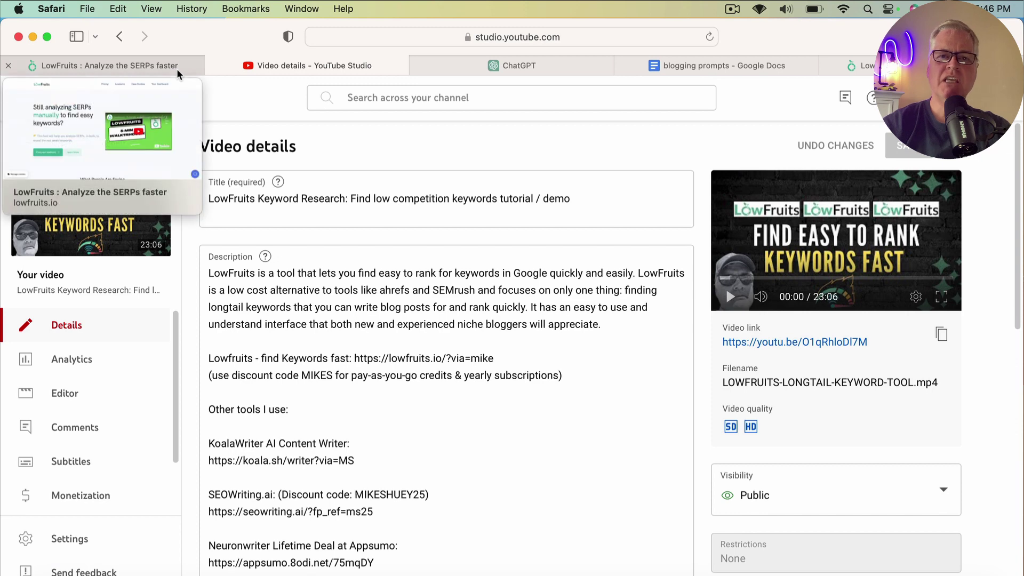
left_click(177, 69)
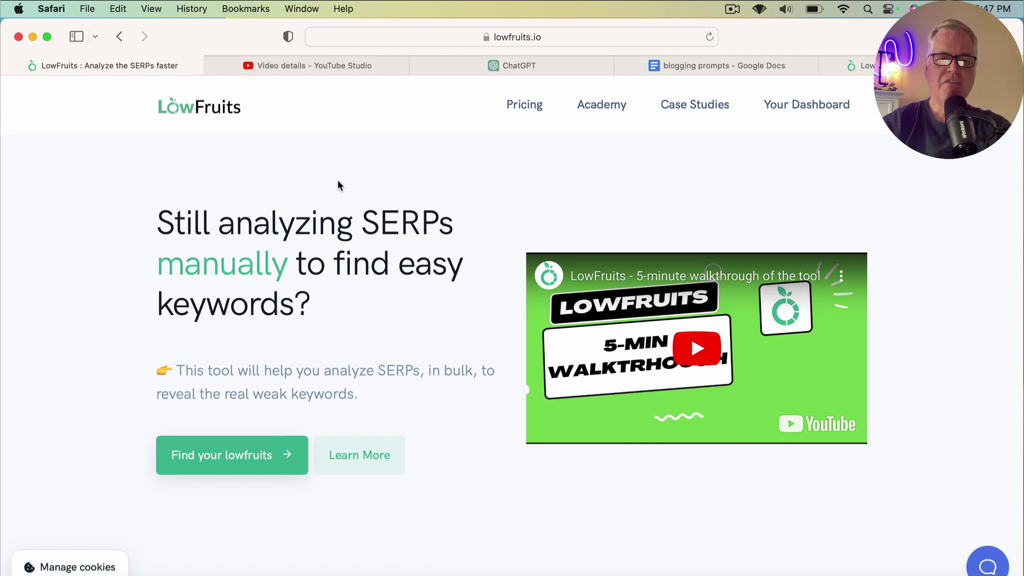
left_click(809, 108)
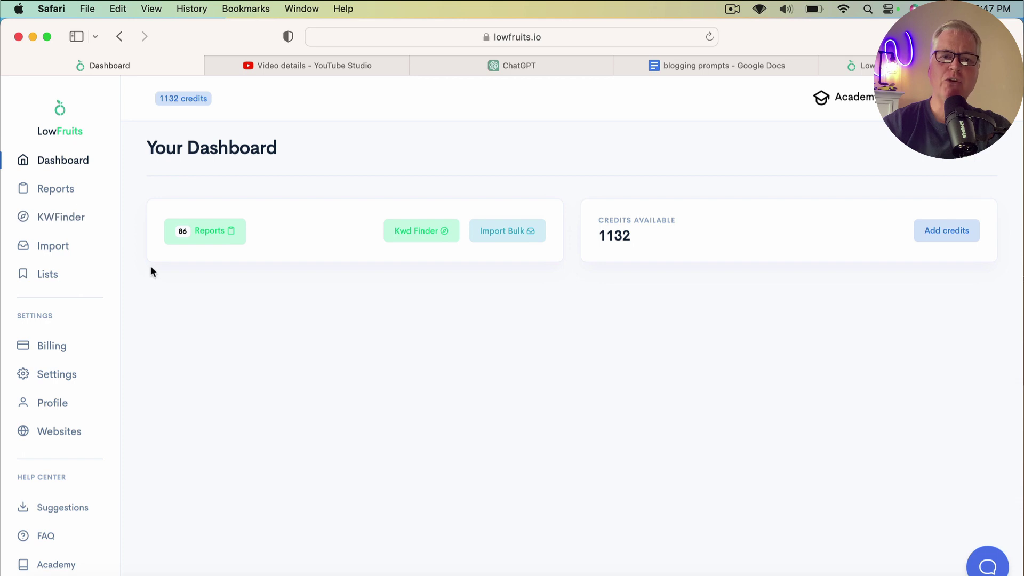
left_click(48, 274)
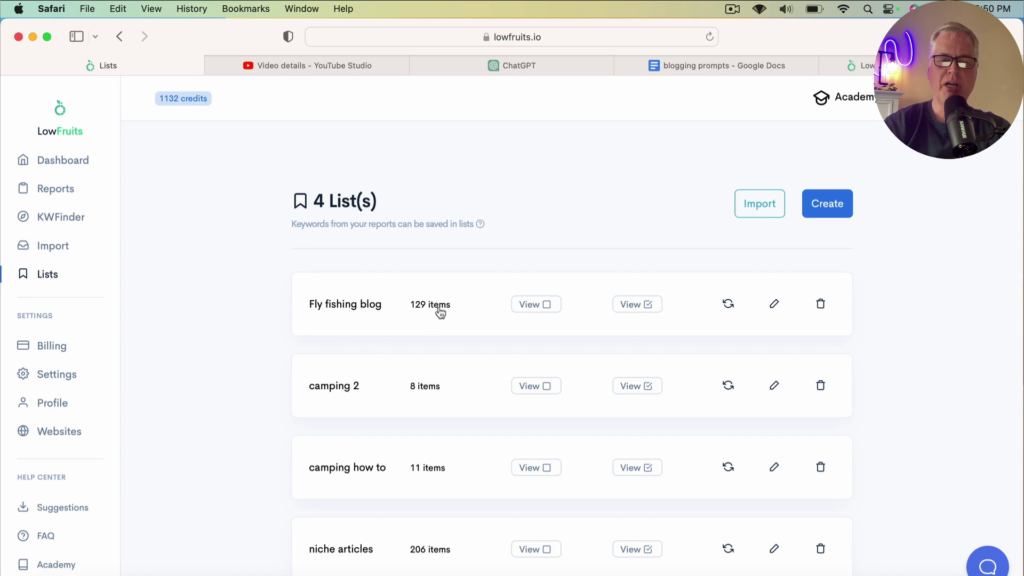
Open the Fly fishing blog list and browse its keywords' volumes and SERP results
left_click(354, 308)
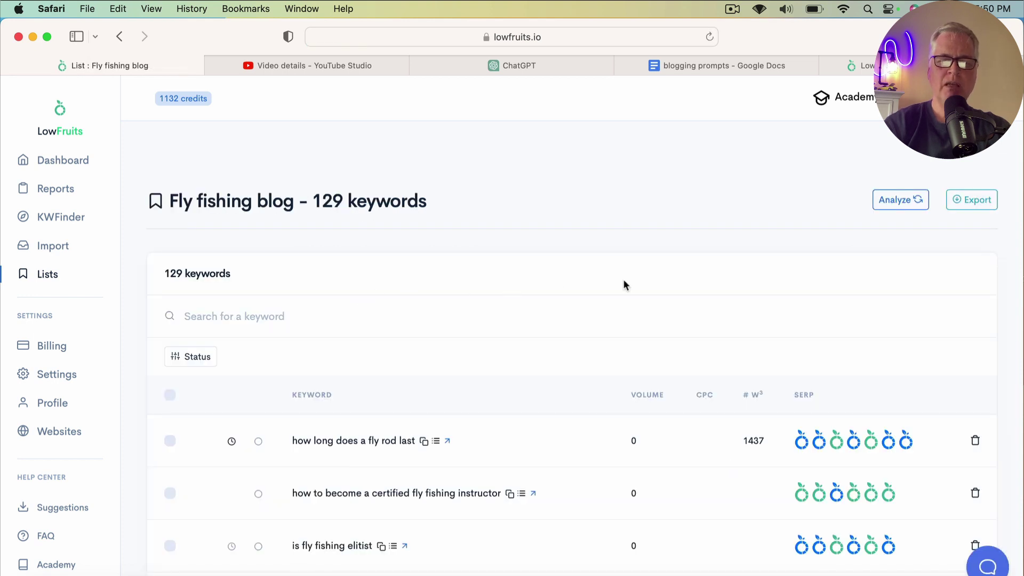
scroll(612, 346, "down", 5)
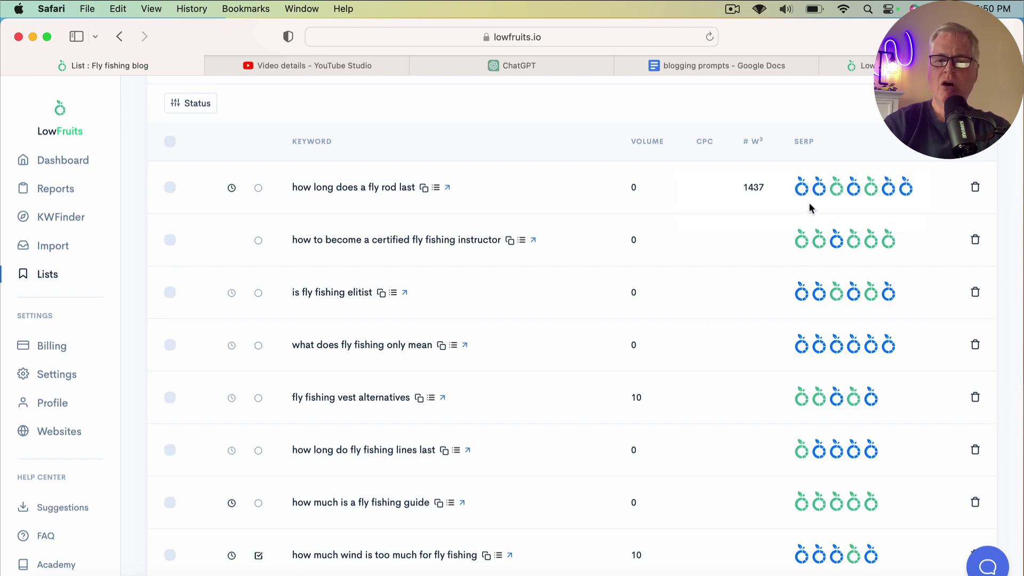
mouse_move(904, 200)
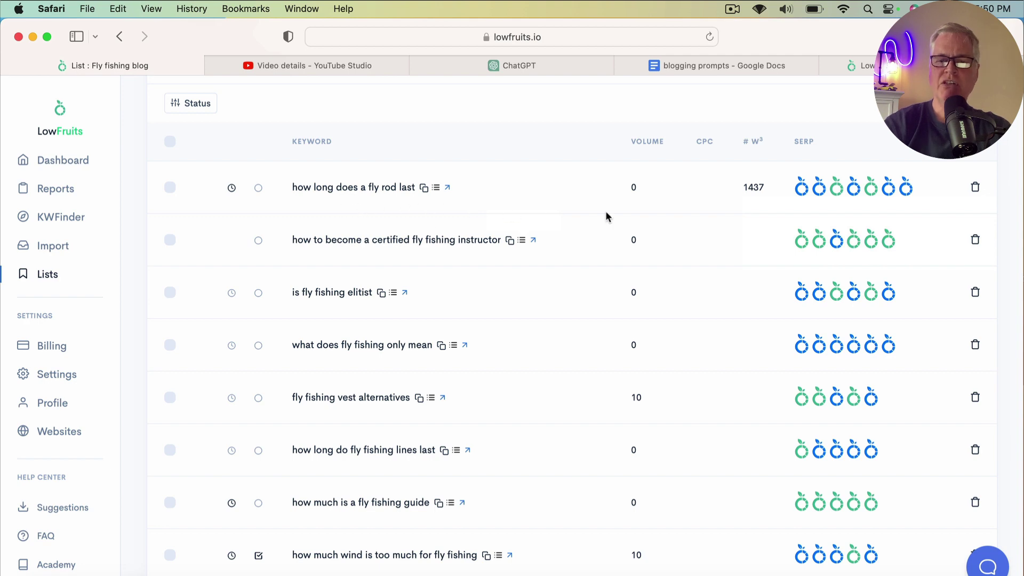
mouse_move(835, 202)
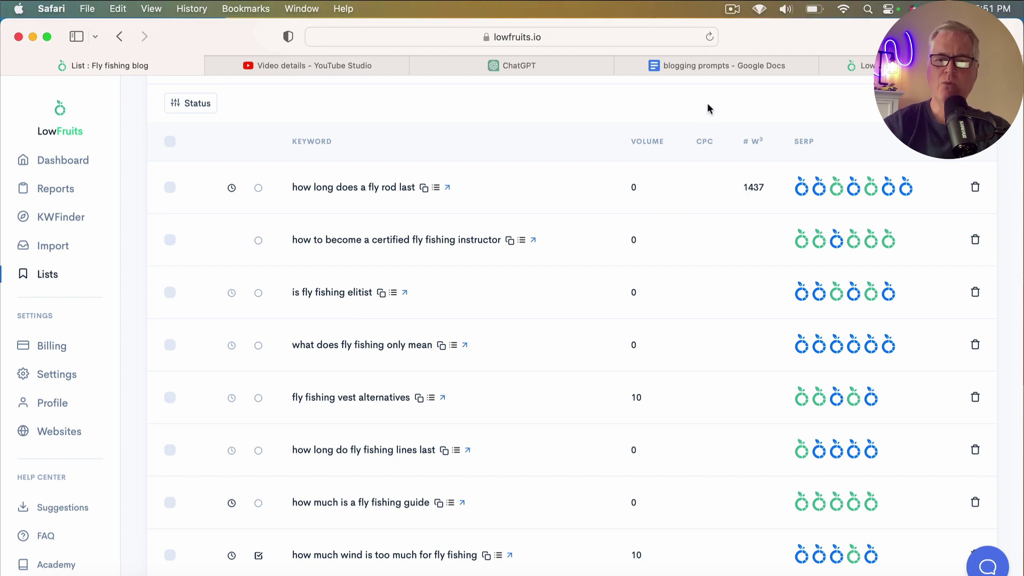
In the blogging prompts doc, select the first prompt asking about topic clusters in blogging
left_click(724, 68)
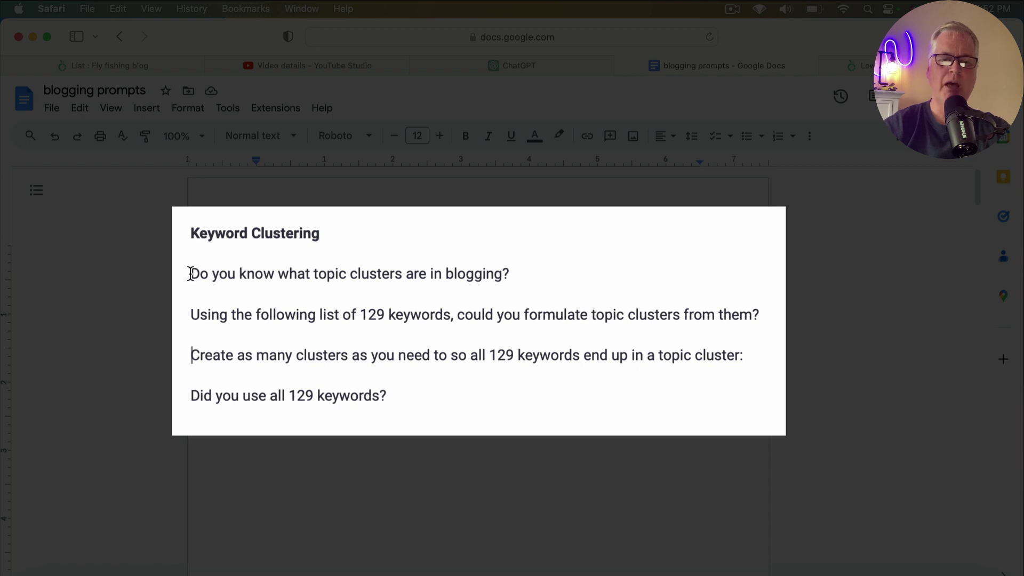
left_click_drag(190, 273, 504, 278)
key("super+c")
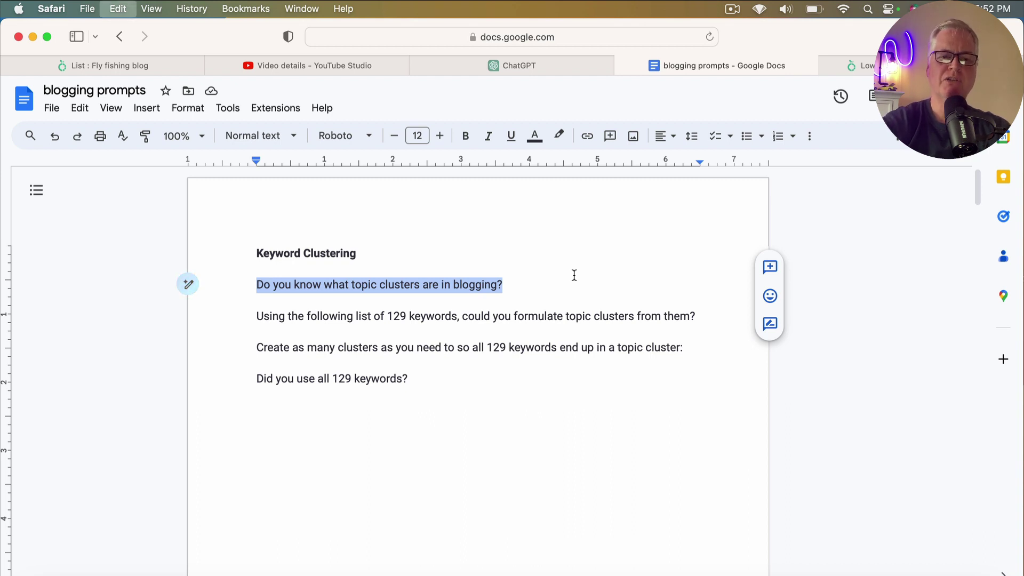
Paste the topic-clusters question into ChatGPT, send it to GPT-4, and return to the prompts doc
left_click(526, 74)
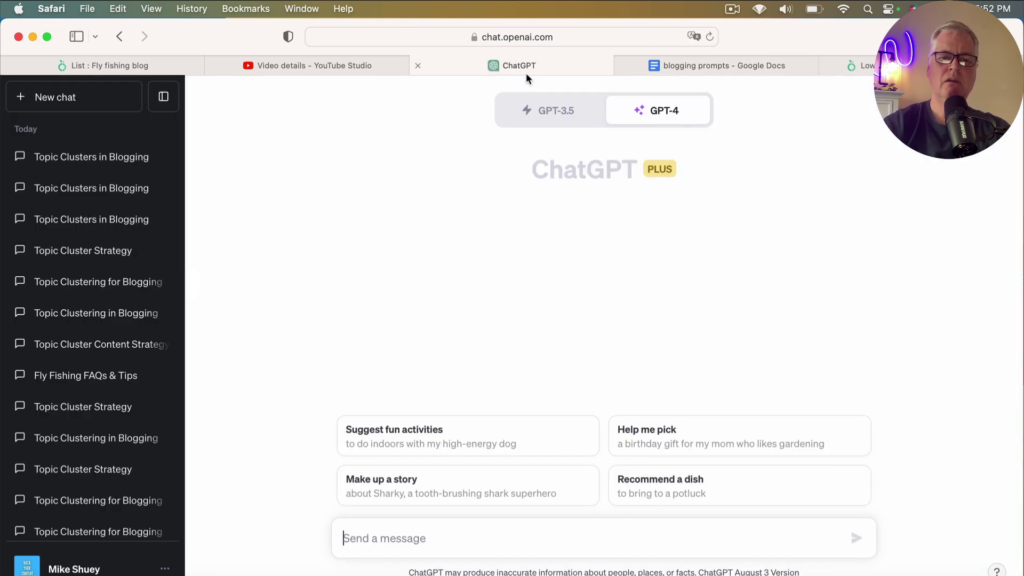
mouse_move(651, 127)
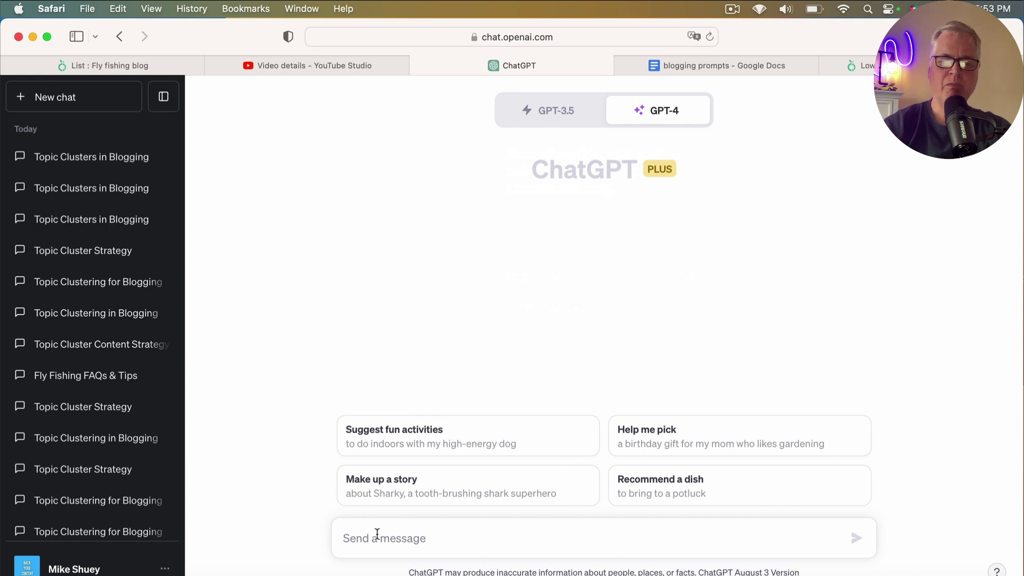
key("super+v")
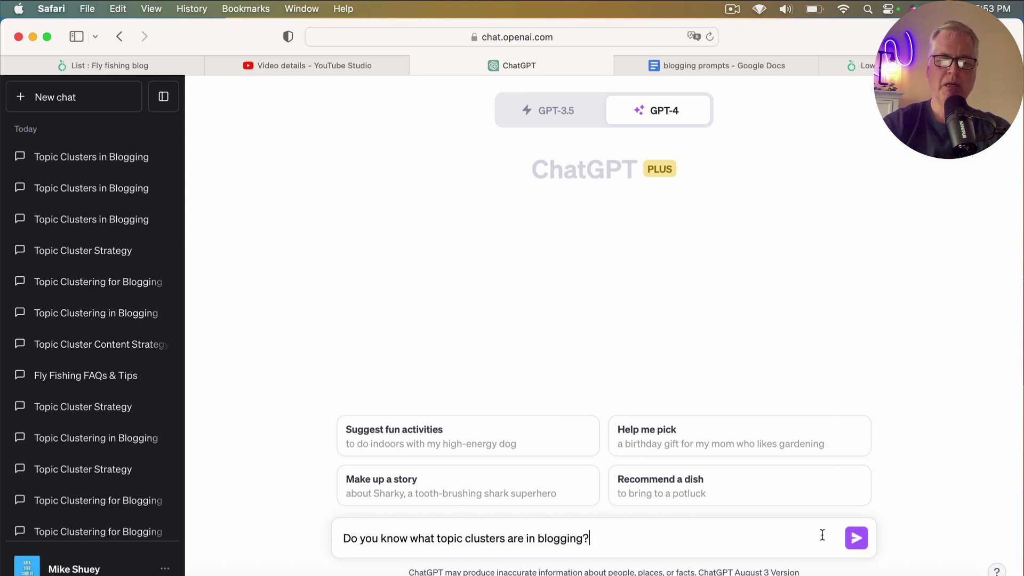
left_click(857, 540)
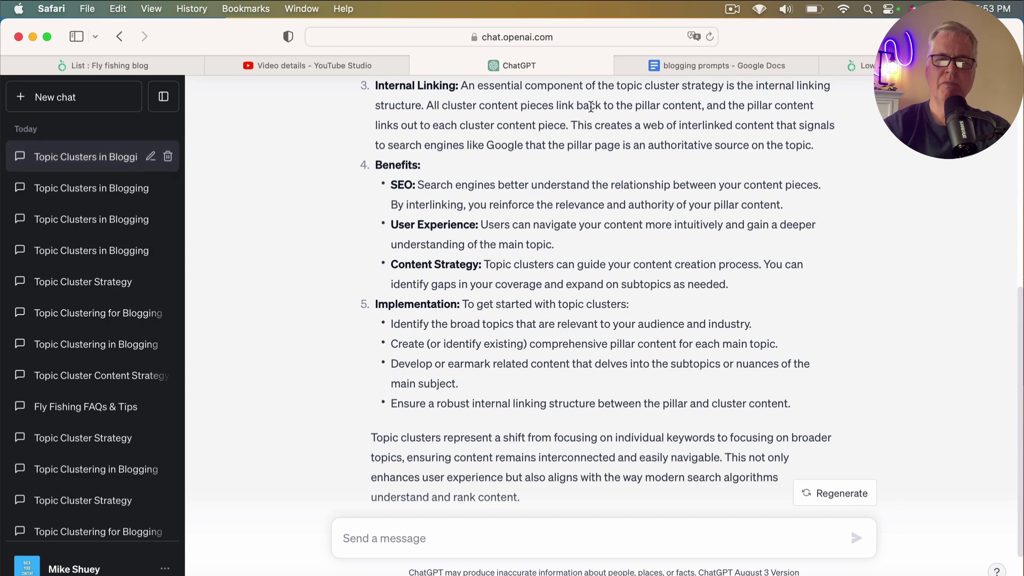
left_click(676, 66)
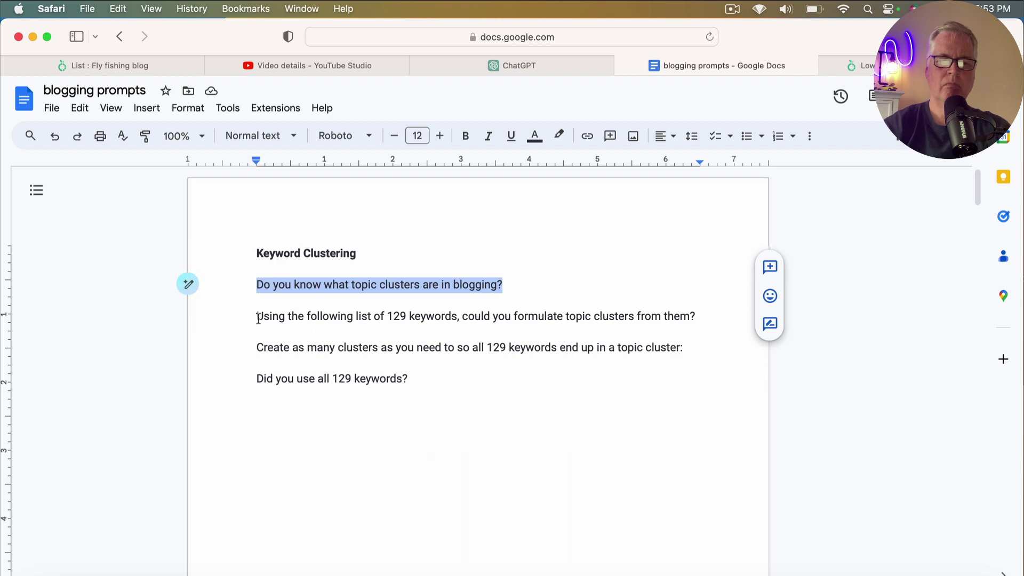
Send GPT-4 the second prompt about clustering 129 keywords, then go back to the prompts doc
left_click_drag(258, 319, 696, 317)
key("super+c")
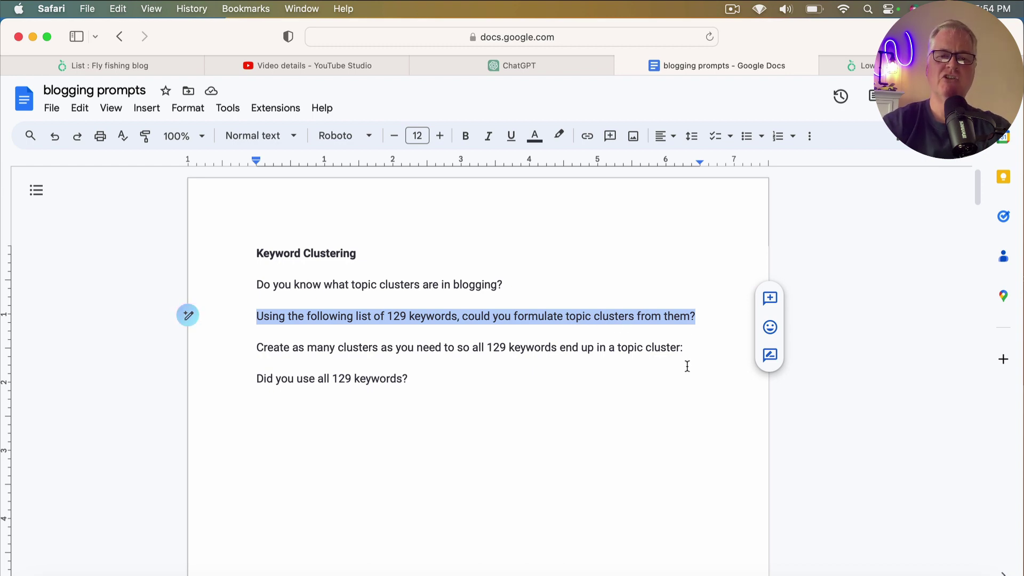
left_click(600, 66)
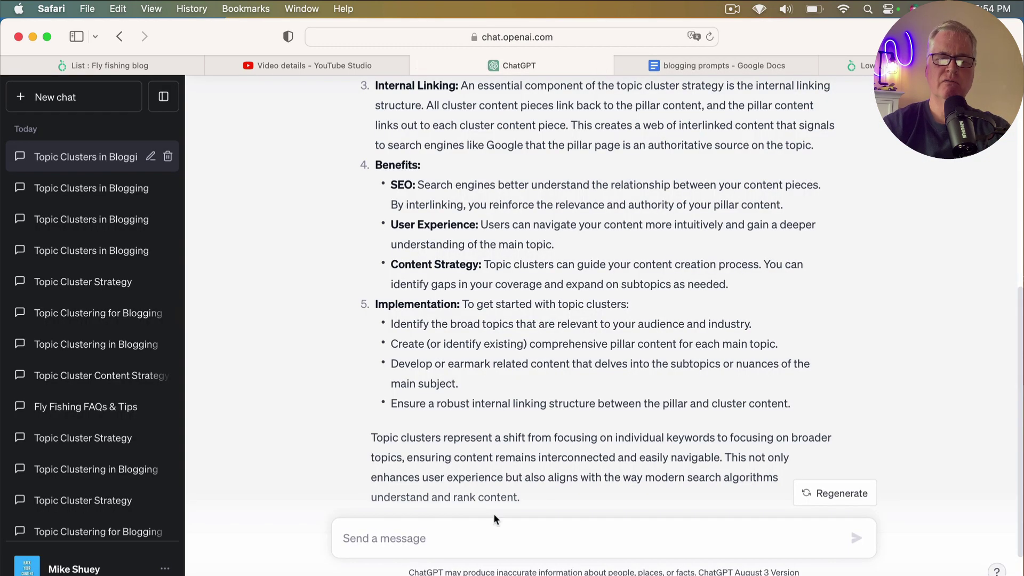
left_click(417, 540)
key("super+v")
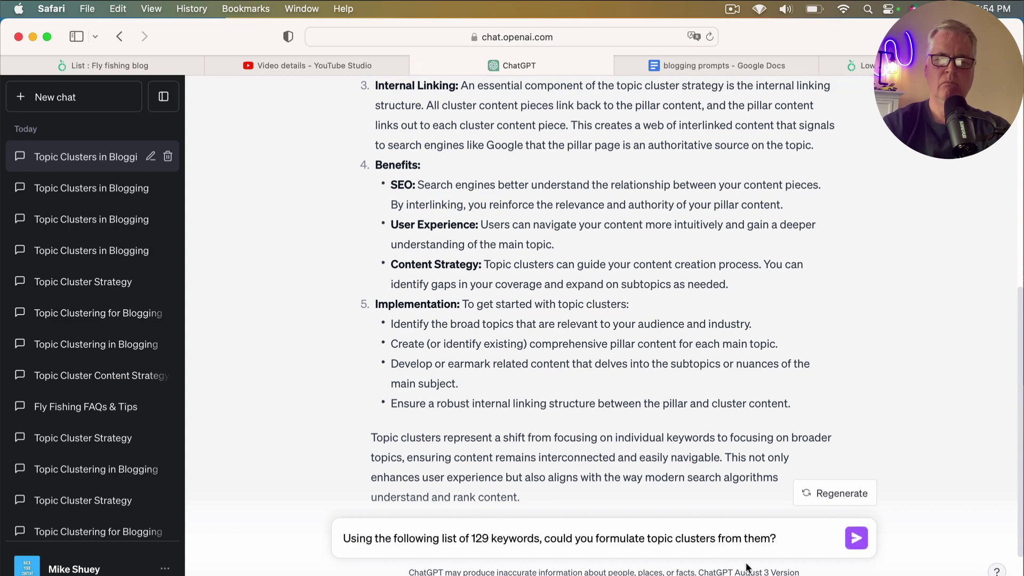
left_click(856, 539)
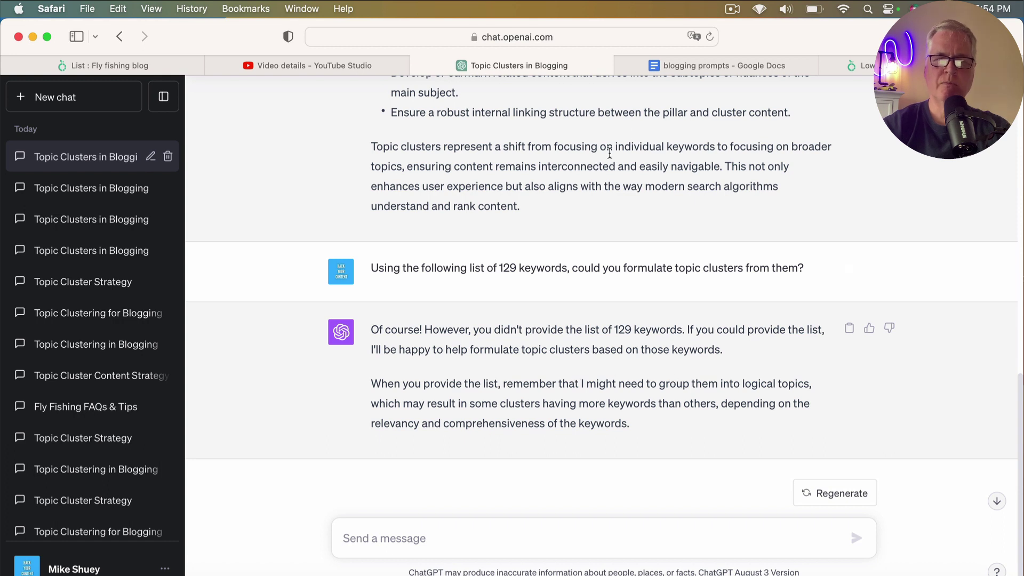
left_click(689, 66)
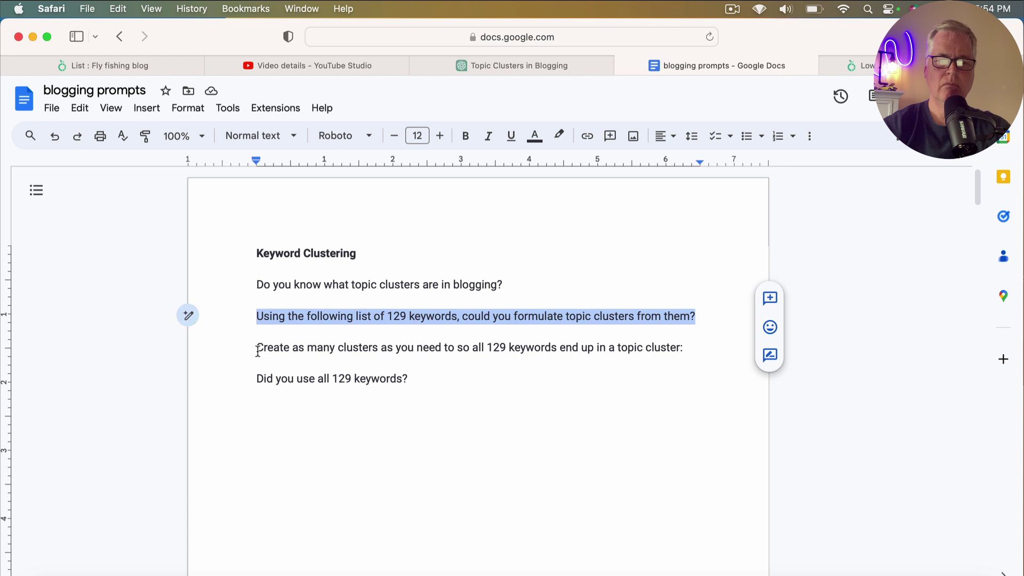
Copy the third prompt into a ChatGPT draft asking that all 129 keywords land in a cluster
left_click_drag(257, 350, 693, 359)
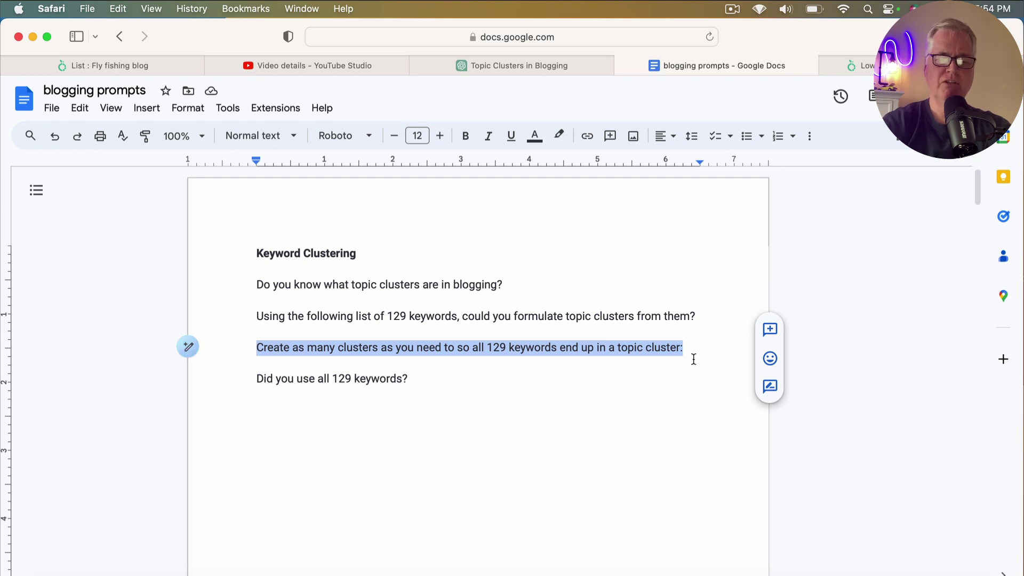
key("super+c")
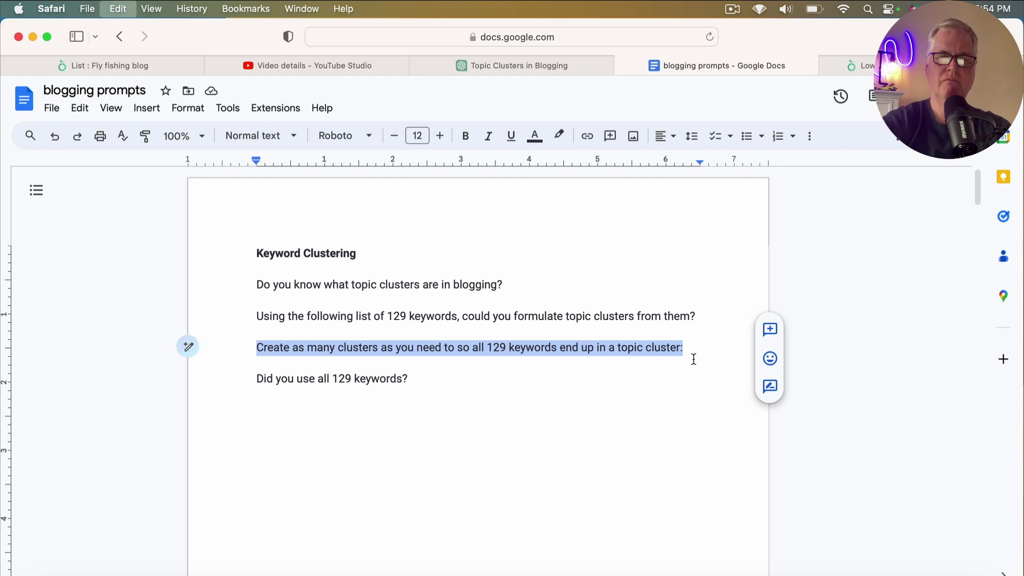
left_click(580, 72)
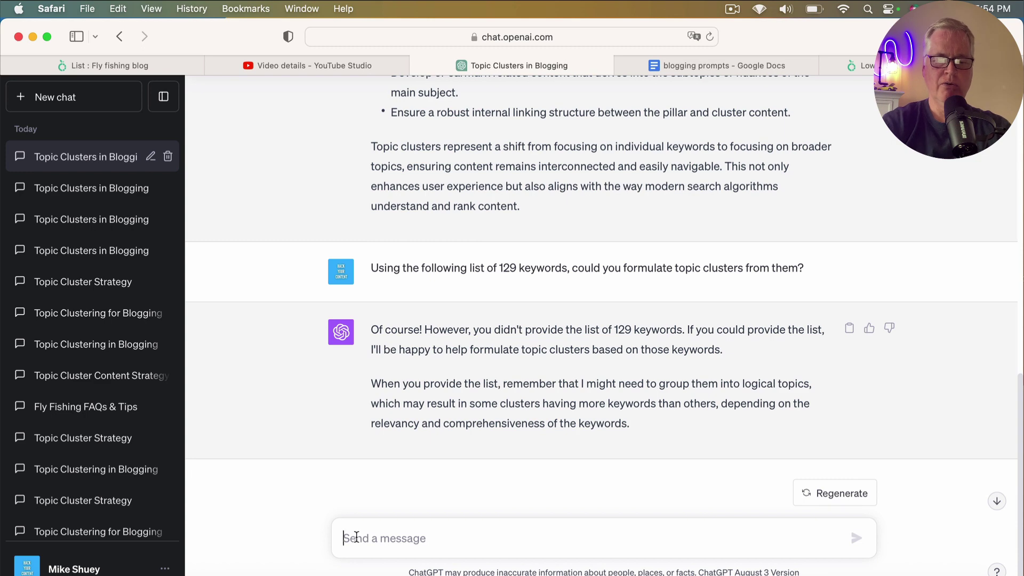
key("super+v")
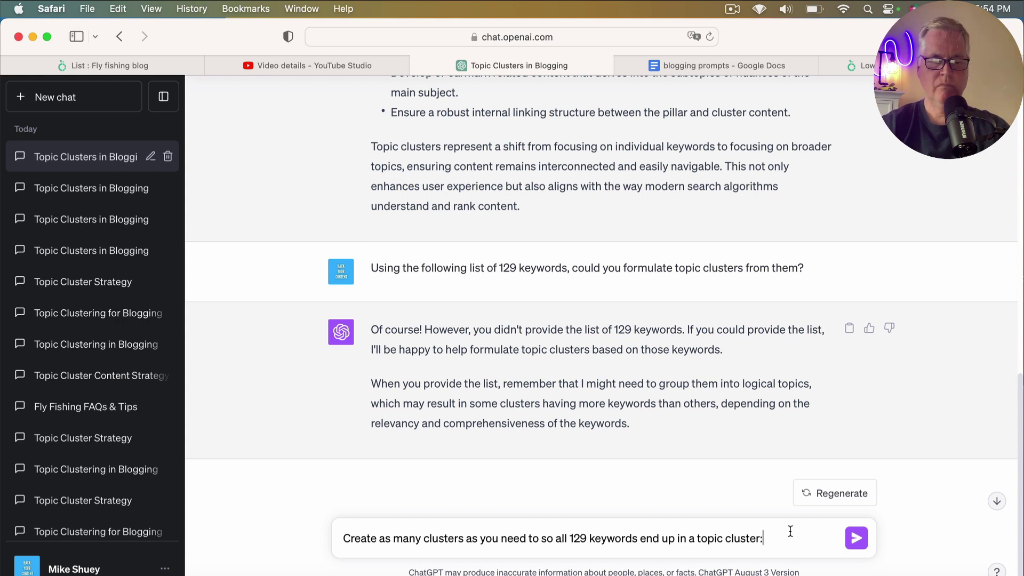
key("shift+Return")
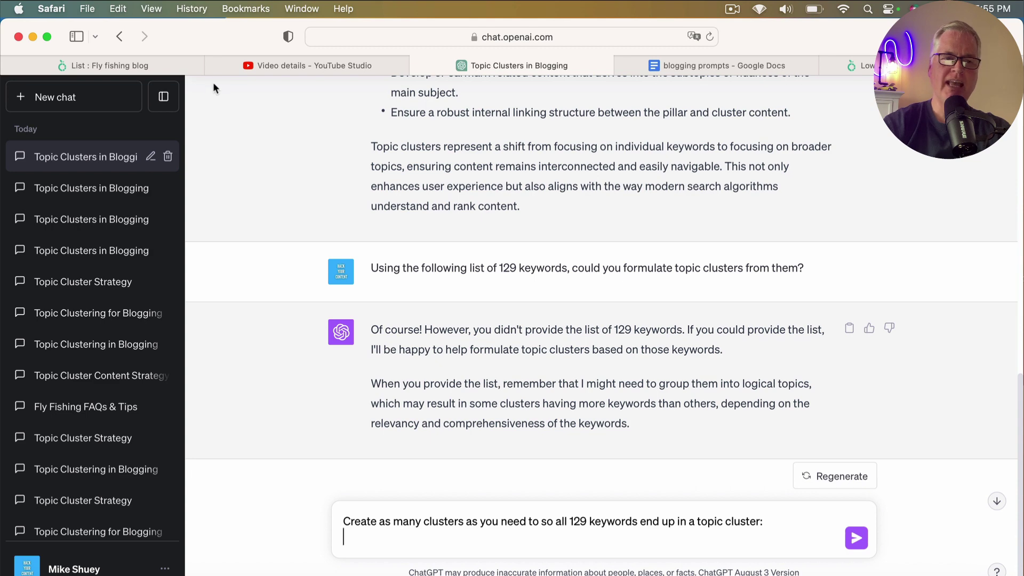
Load the Fly fishing blog keywords into LowFruits' Import page and select the whole keyword list
left_click(189, 63)
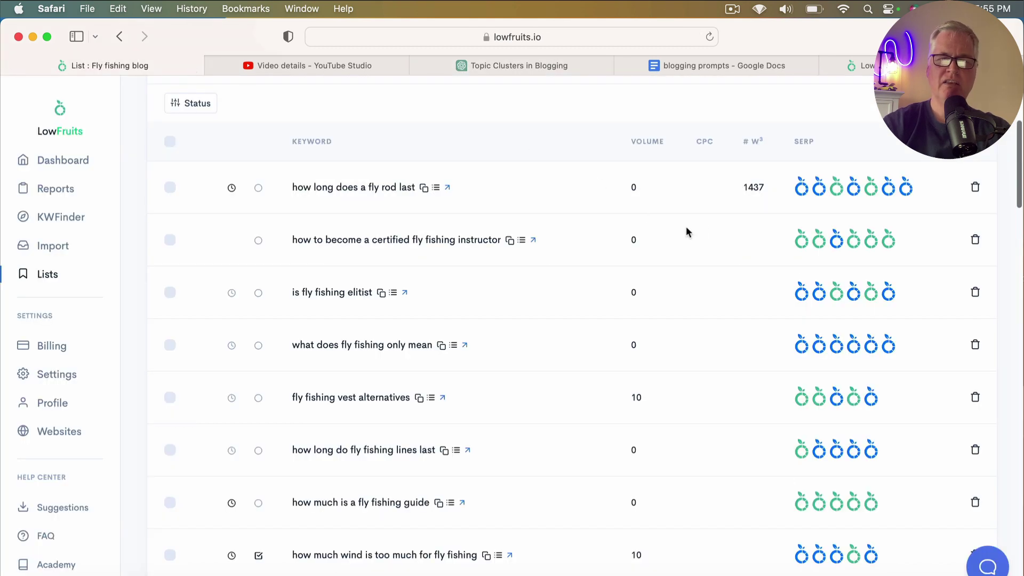
scroll(739, 220, "up", 5)
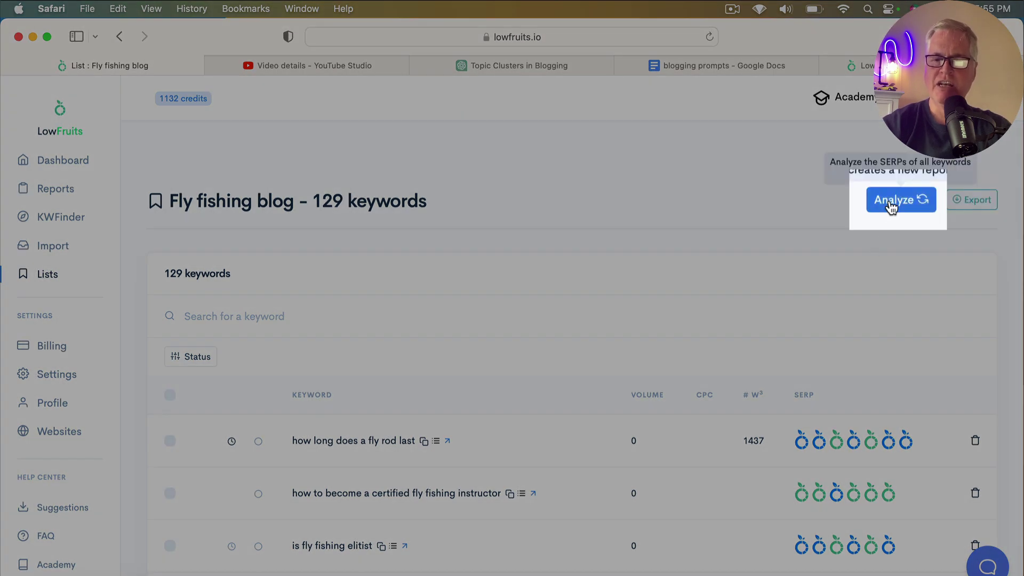
left_click(891, 207)
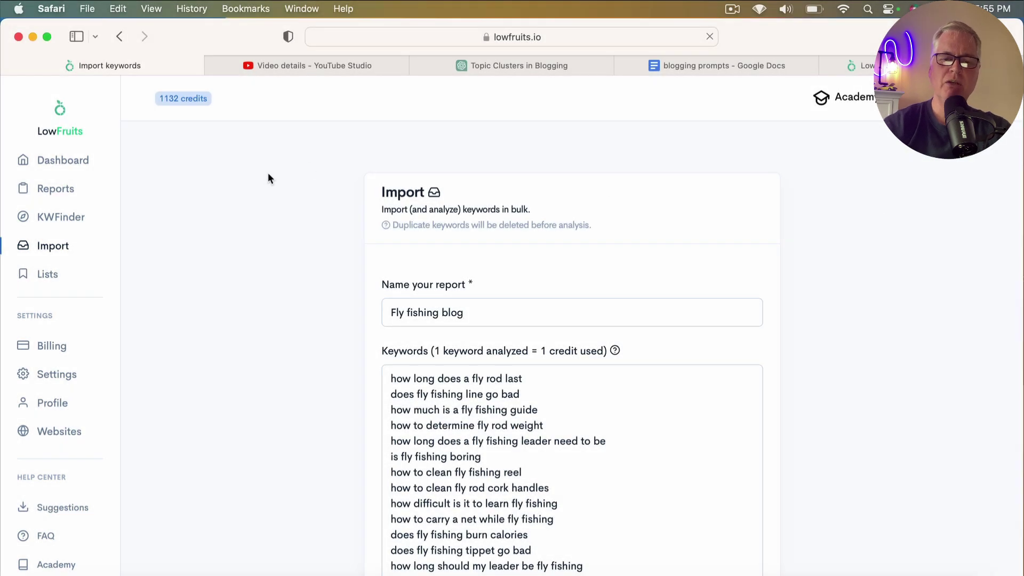
scroll(229, 280, "down", 5)
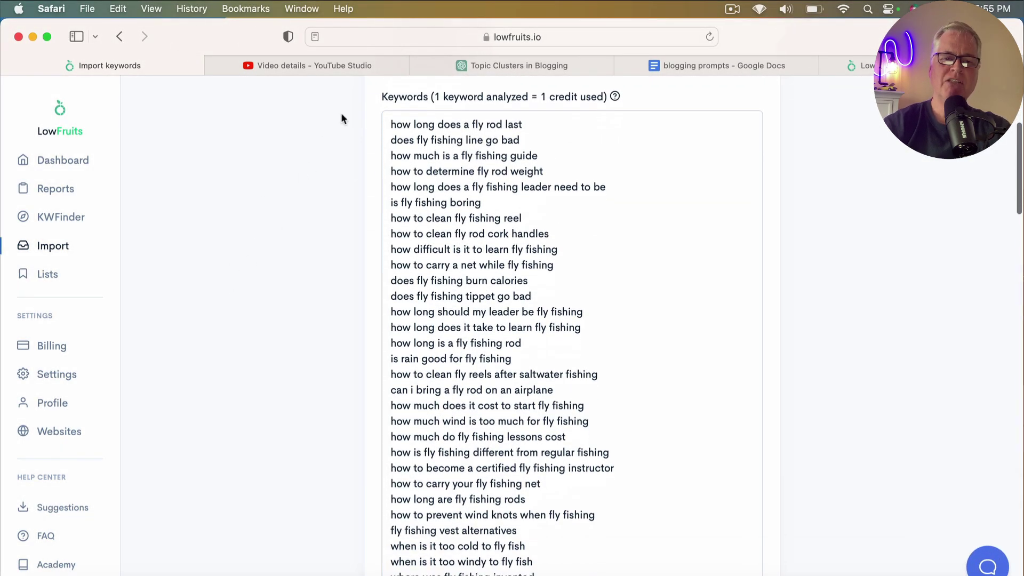
left_click_drag(388, 123, 636, 300)
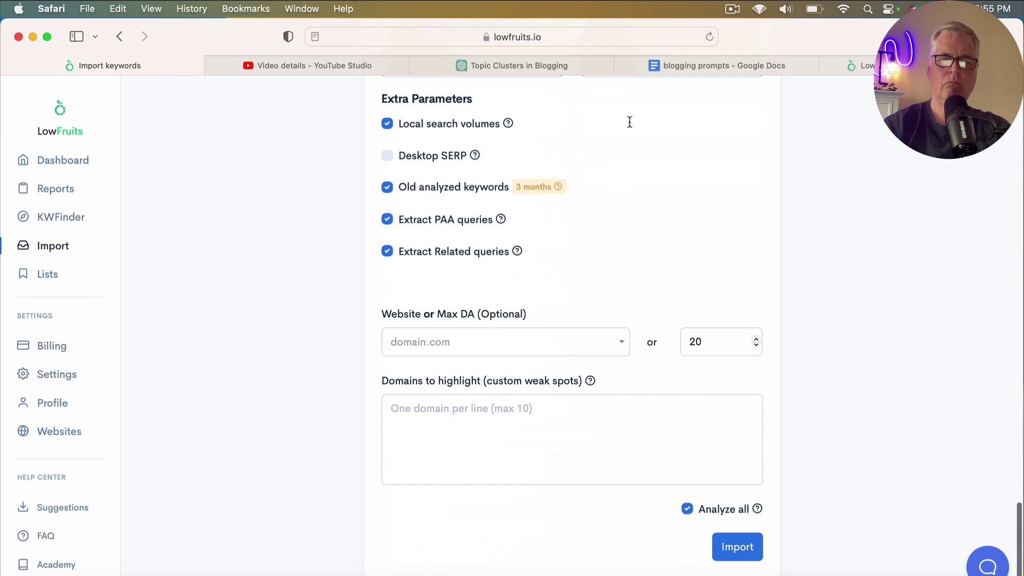
left_click_drag(630, 105, 613, 254)
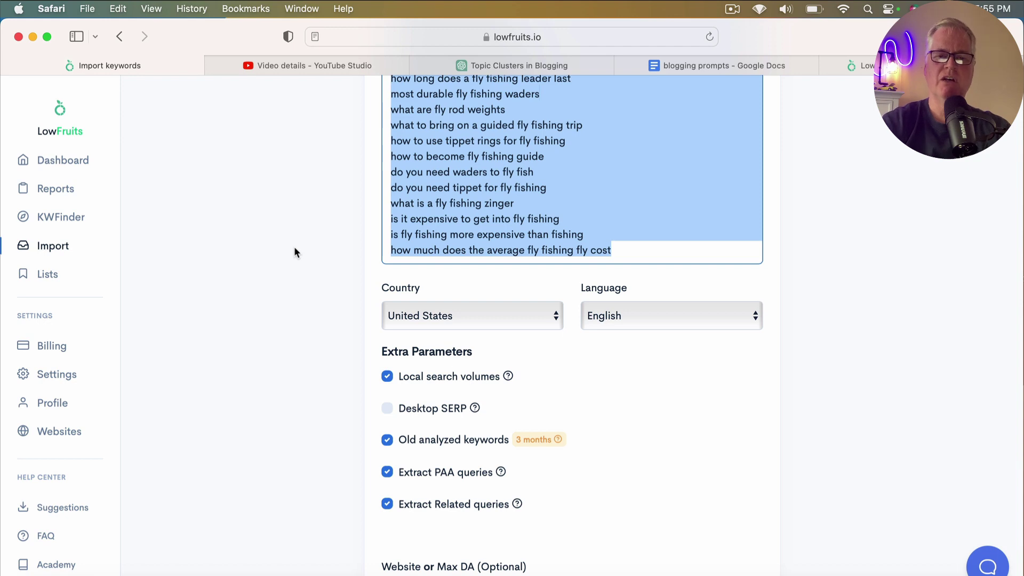
Append the 129 fly-fishing keywords below the clustering prompt and send it to ChatGPT
left_click(597, 63)
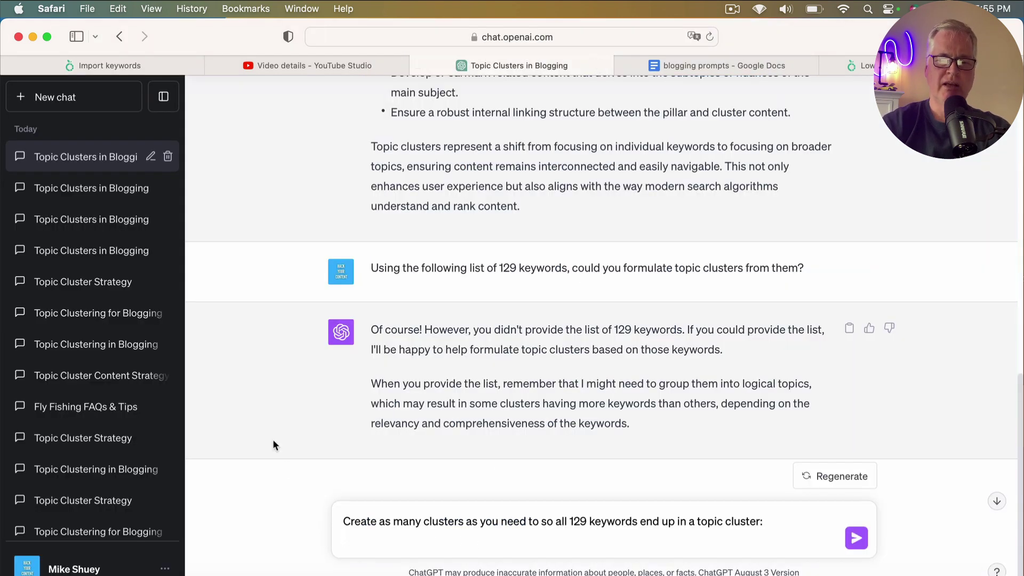
key("shift+Return")
key("super+v")
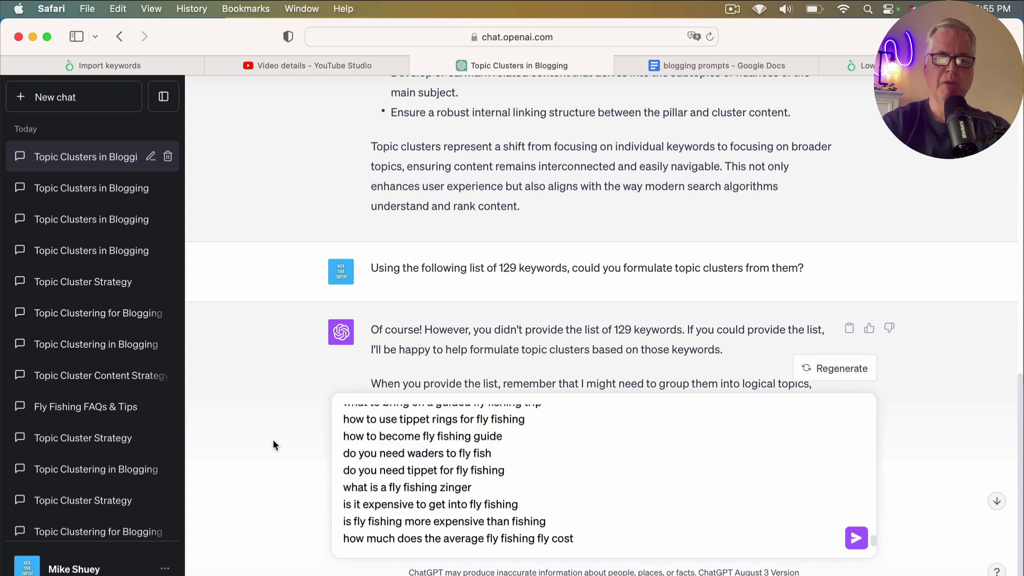
scroll(738, 491, "up", 5)
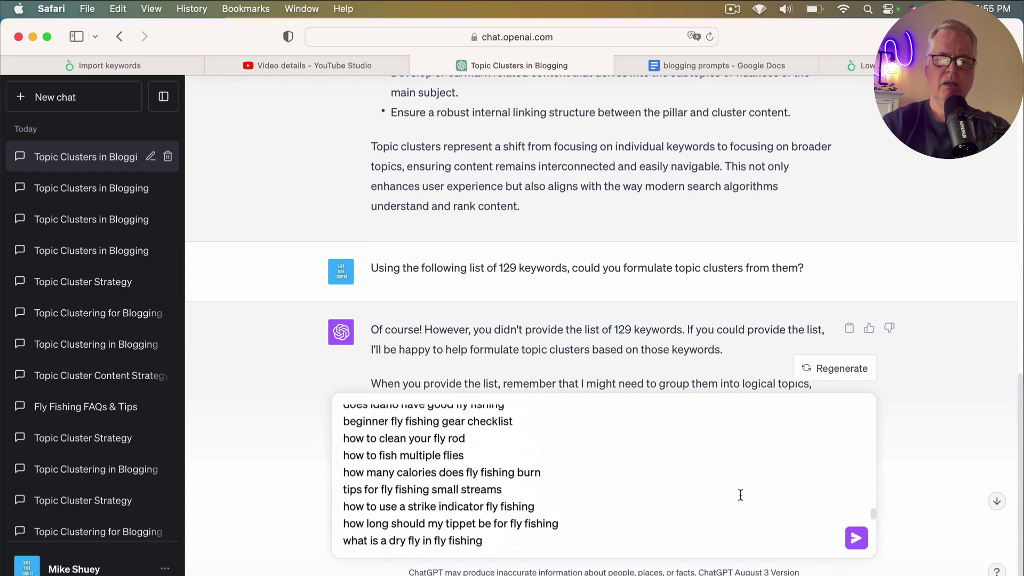
scroll(740, 495, "up", 15)
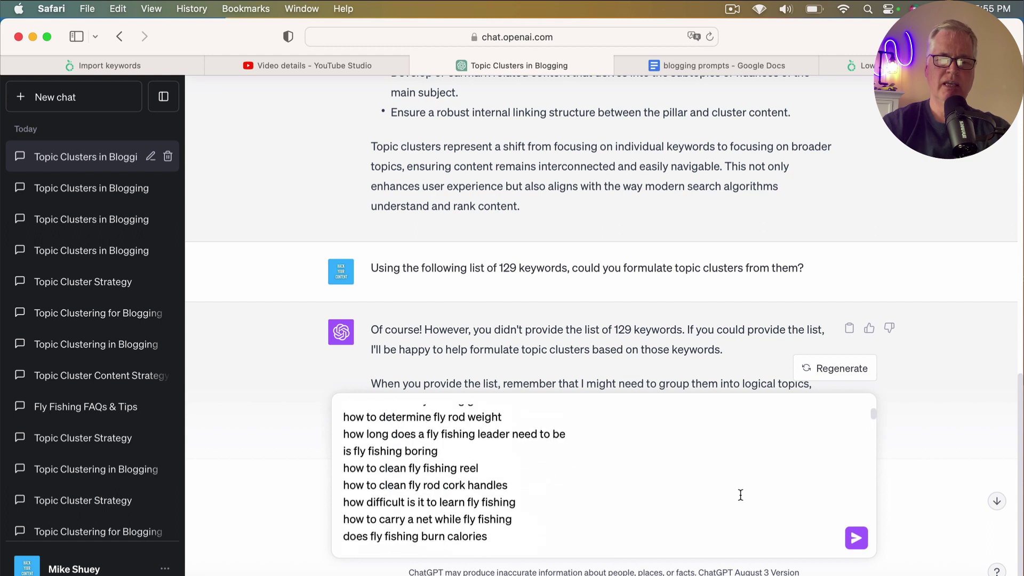
scroll(741, 495, "up", 3)
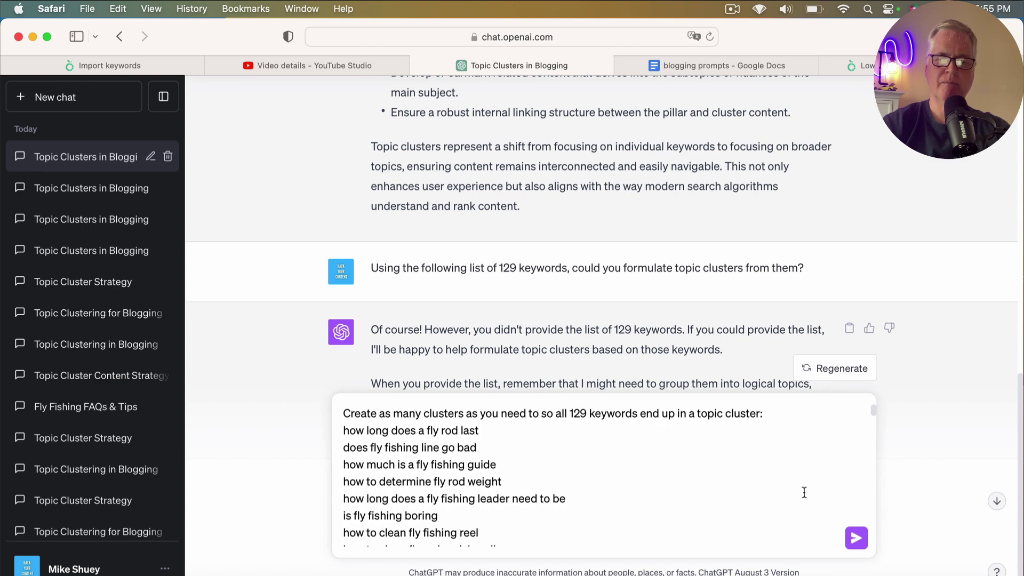
left_click(850, 551)
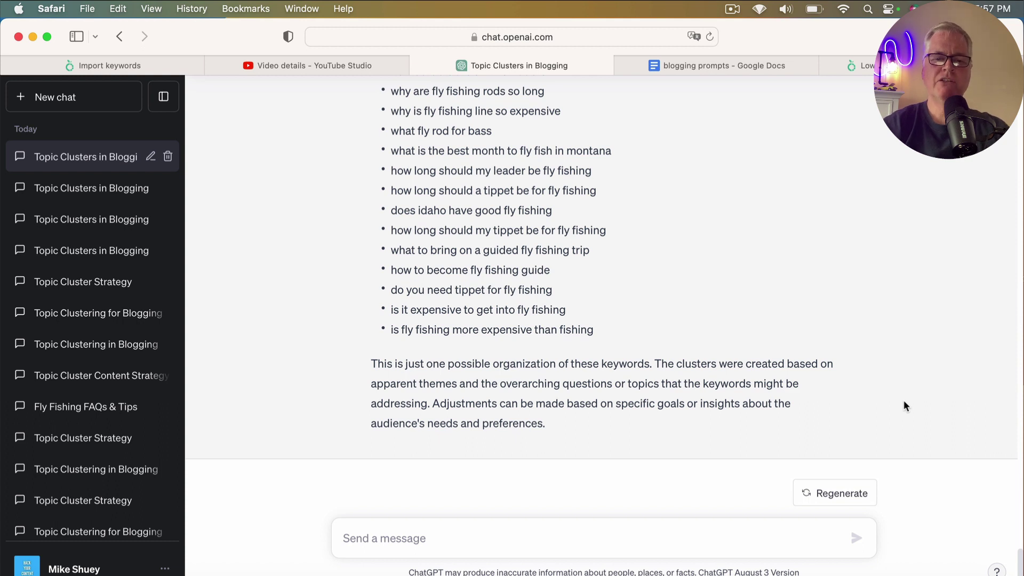
scroll(779, 257, "up", 10)
scroll(781, 259, "up", 15)
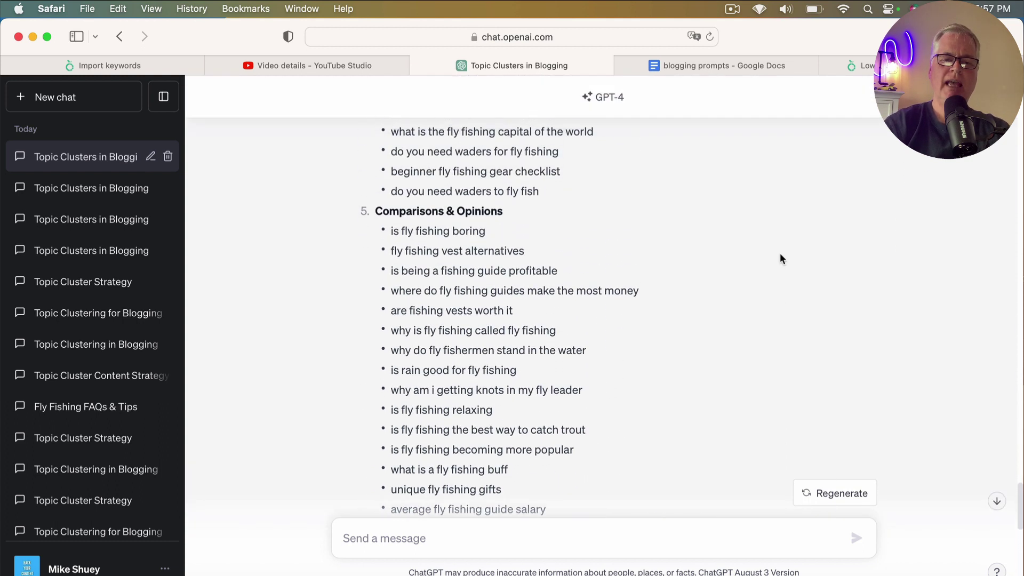
scroll(780, 259, "up", 15)
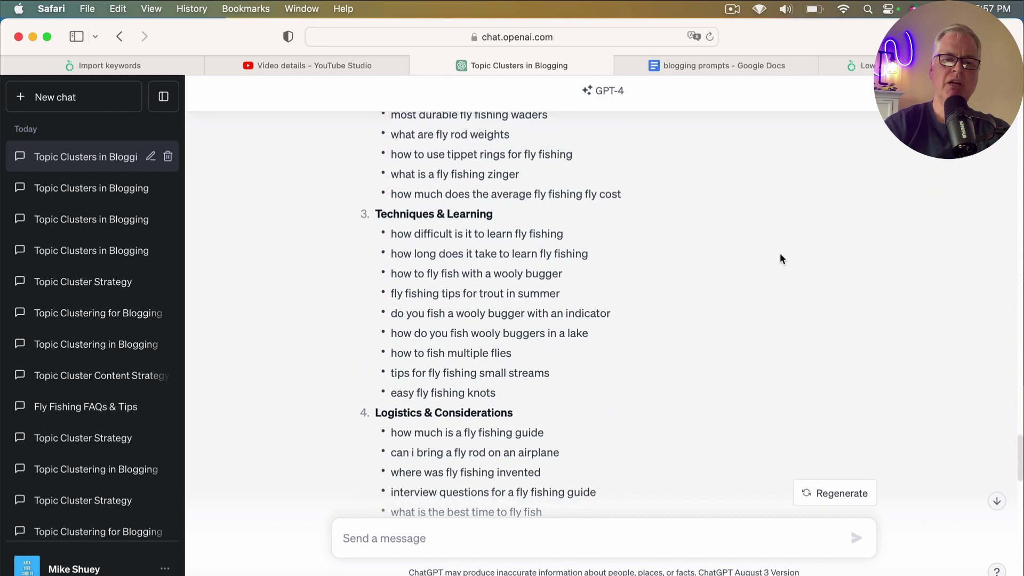
scroll(780, 260, "up", 15)
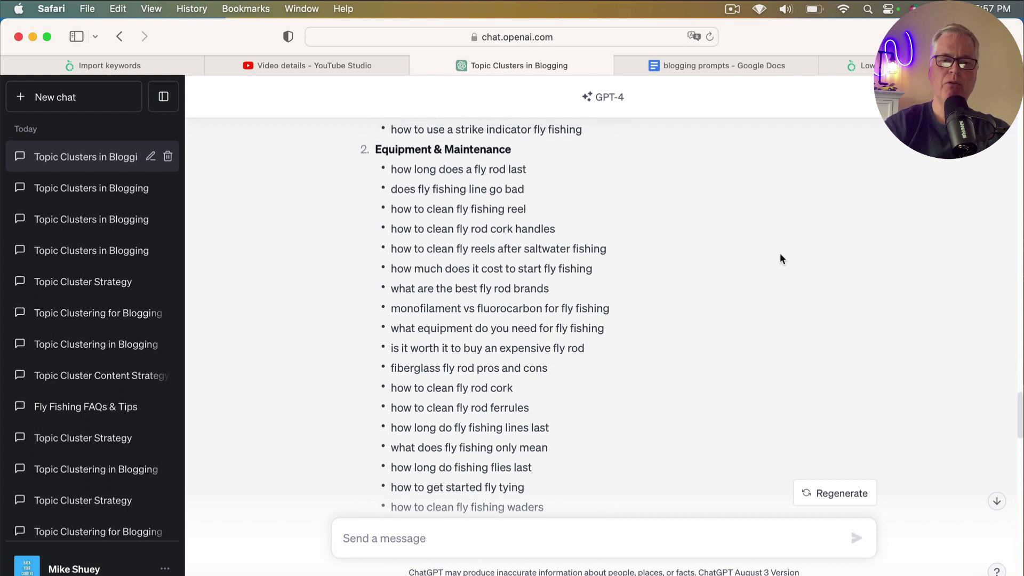
scroll(780, 259, "up", 3)
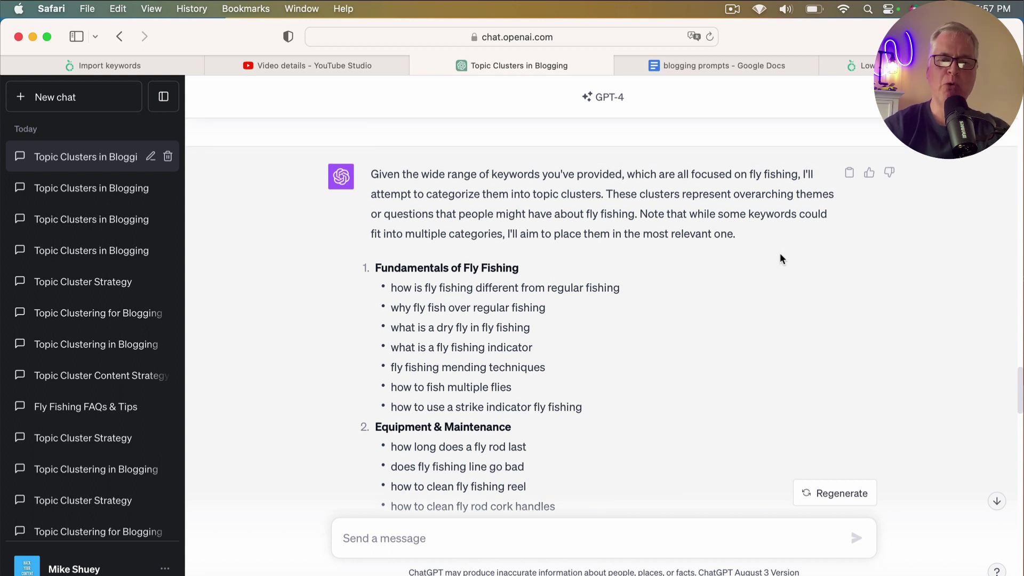
scroll(779, 257, "down", 10)
scroll(780, 259, "down", 20)
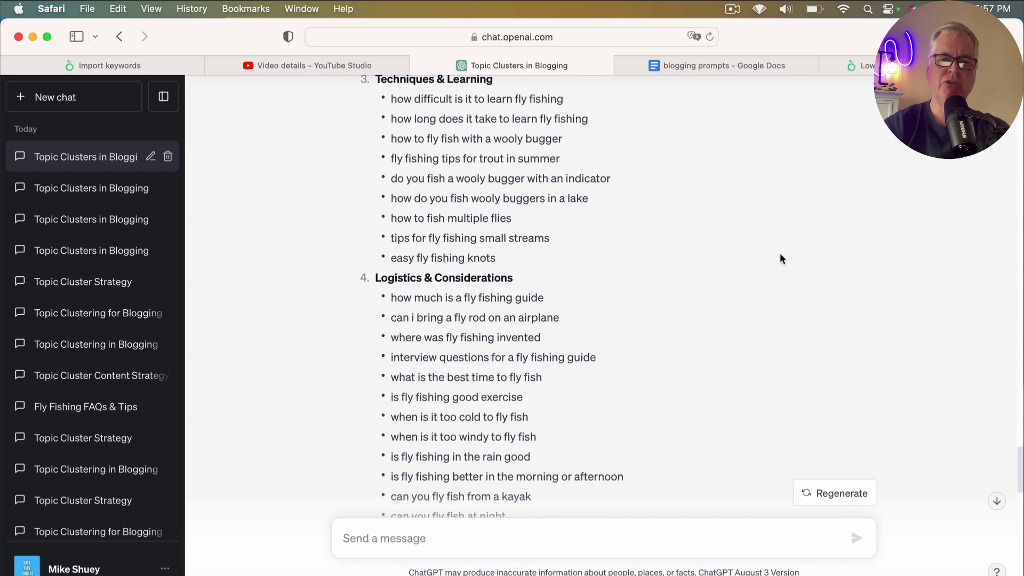
Select the 'Did you use all 129 keywords?' prompt in the doc and return to ChatGPT
left_click(745, 65)
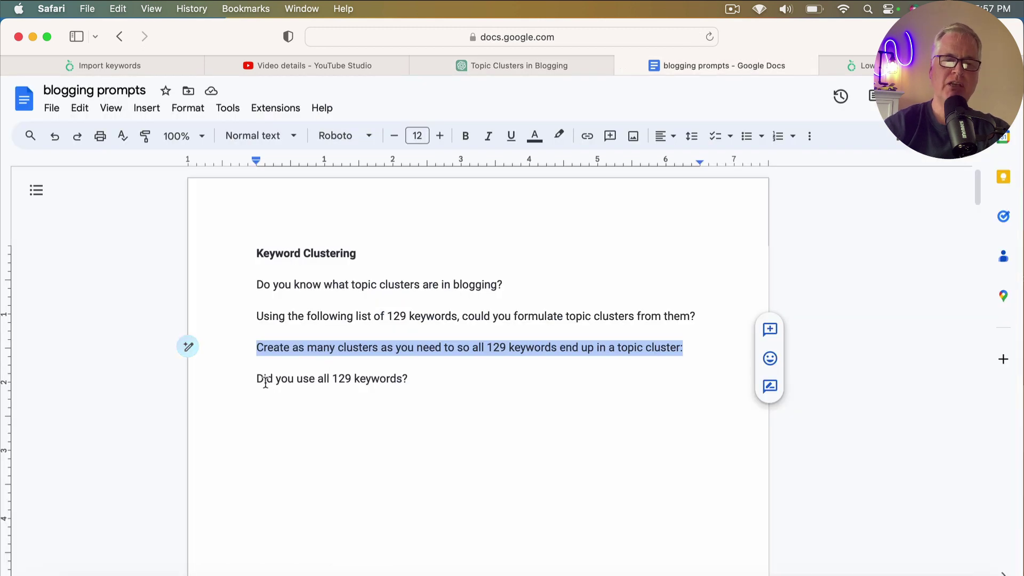
left_click_drag(259, 378, 405, 380)
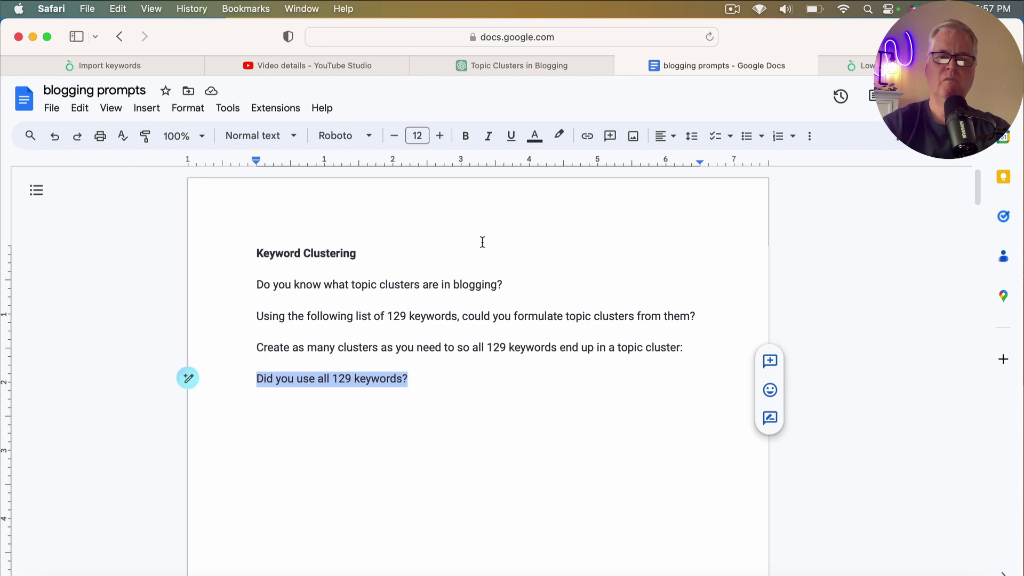
left_click(549, 67)
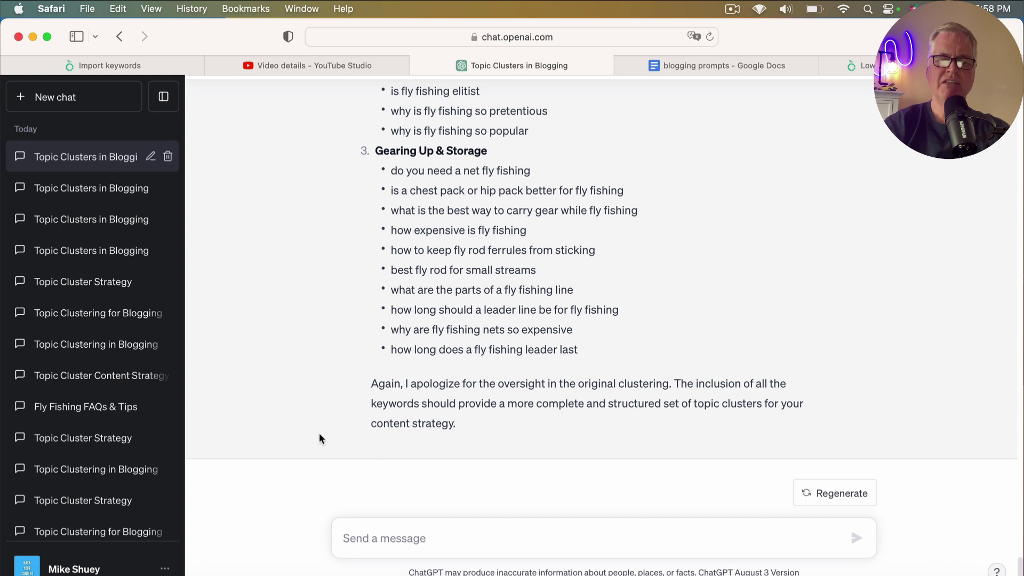
Paste the granular-clustering request for 8 to 15 keywords per cluster, add a period, and send
type("Can you do the topic clustering again and be more granular so clusters are approximately 8 to 15 keywords each")
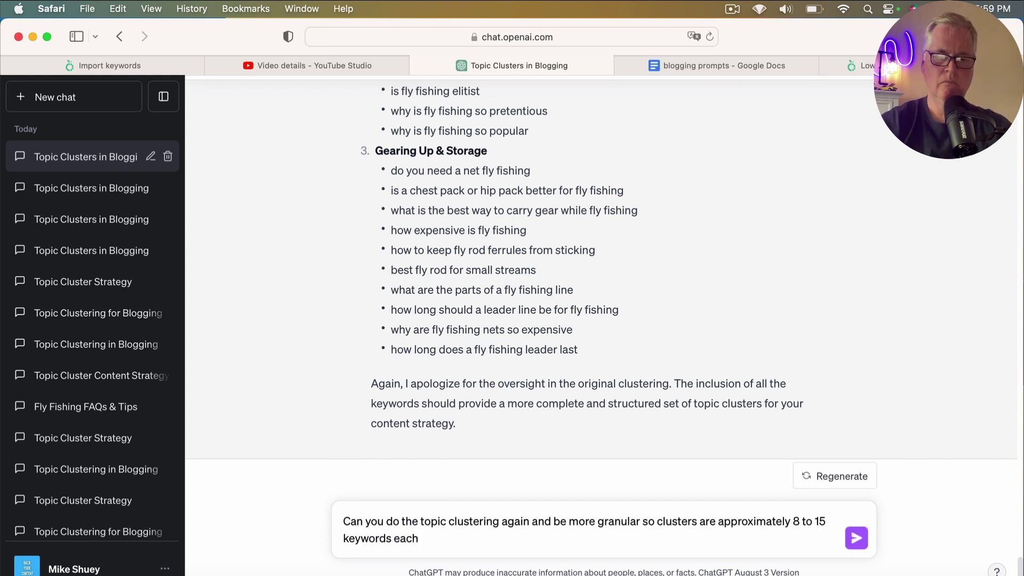
type(".")
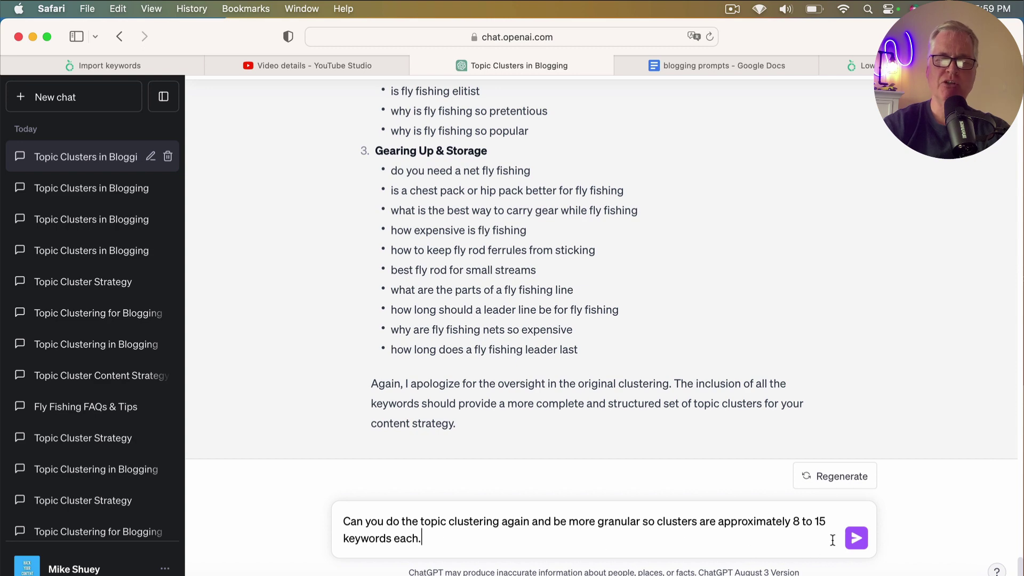
left_click(857, 539)
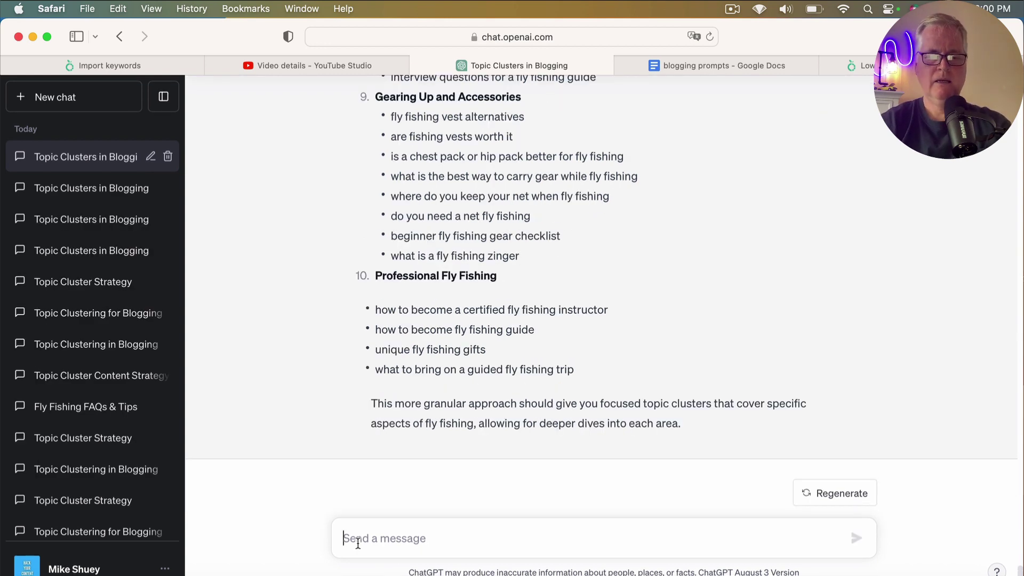
scroll(699, 288, "up", 15)
scroll(701, 290, "up", 15)
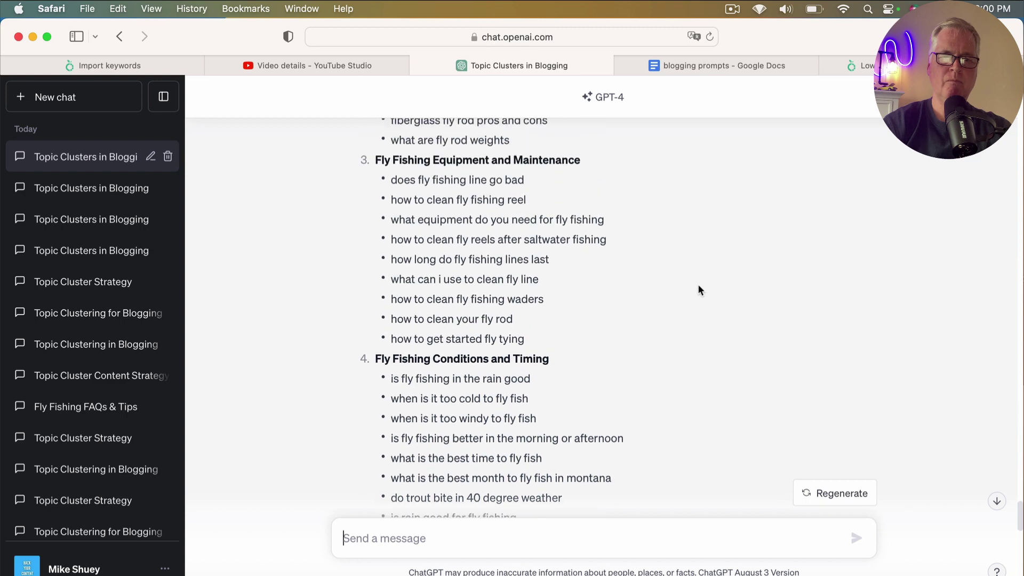
scroll(701, 289, "down", 5)
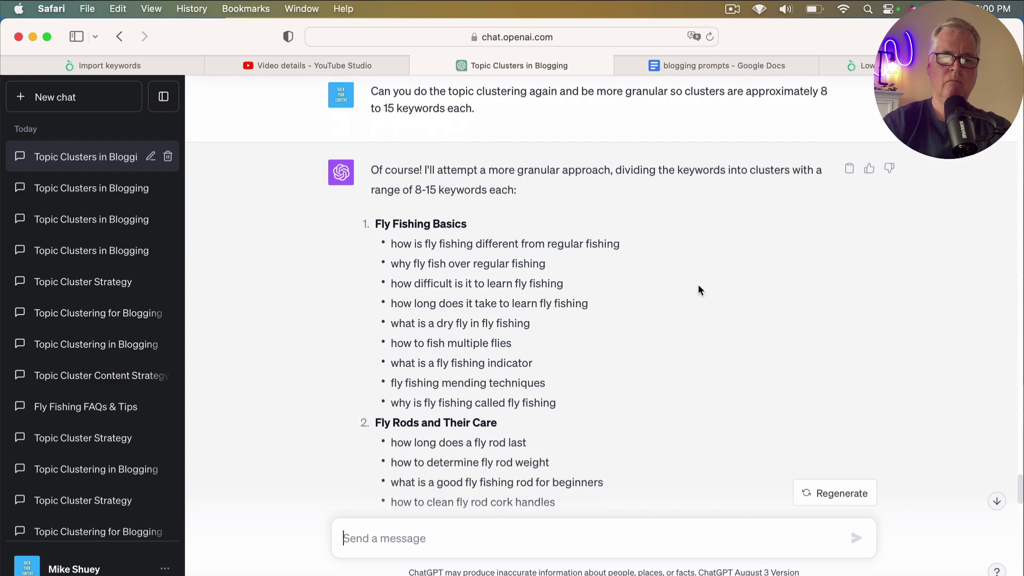
scroll(701, 290, "down", 5)
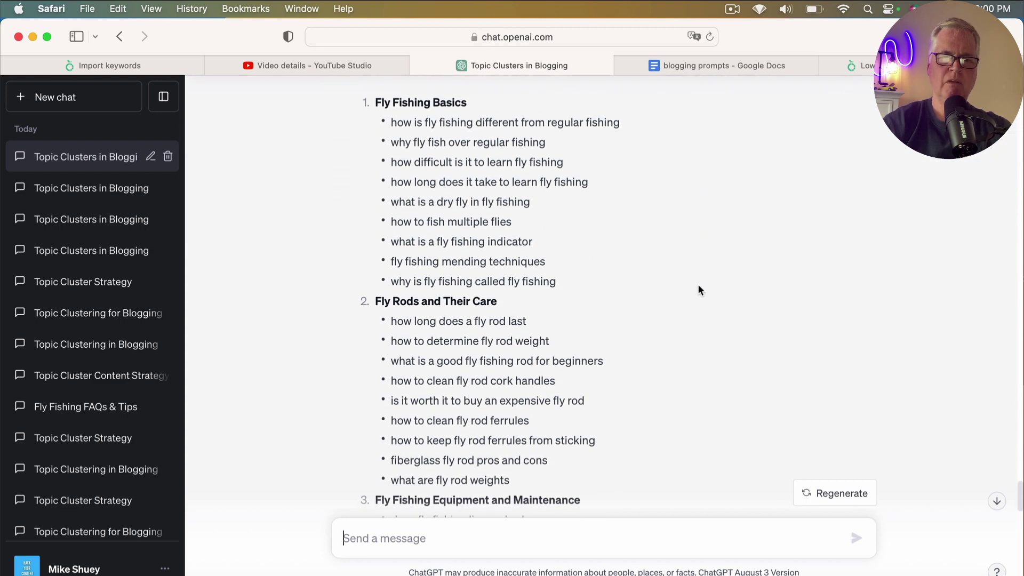
scroll(701, 290, "down", 9)
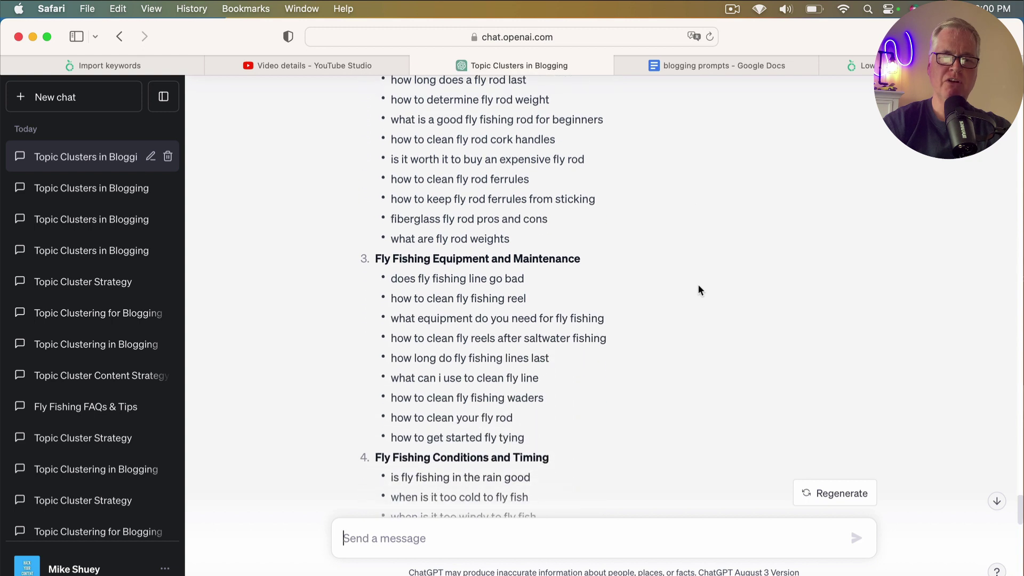
scroll(700, 289, "down", 6)
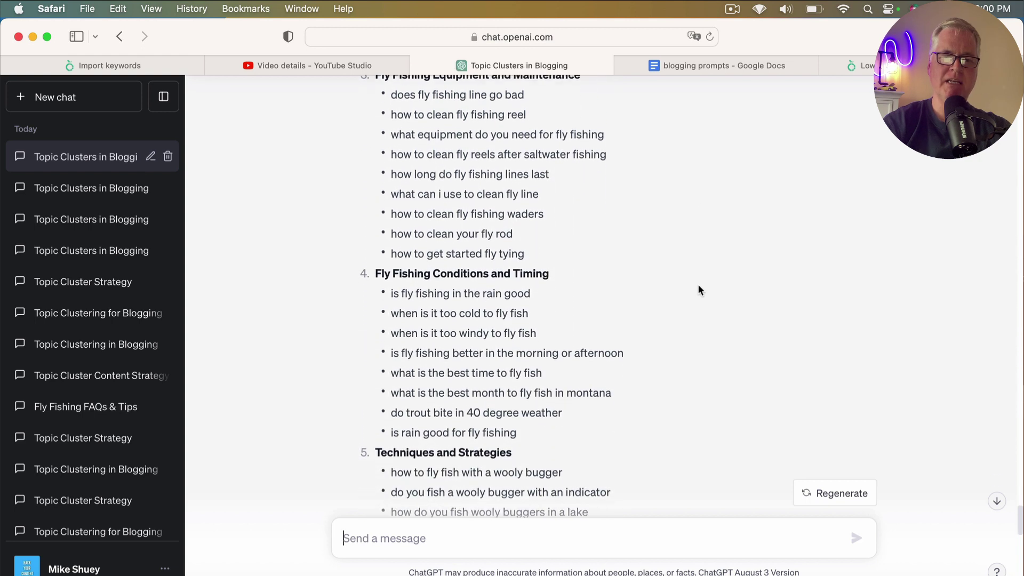
scroll(700, 289, "down", 8)
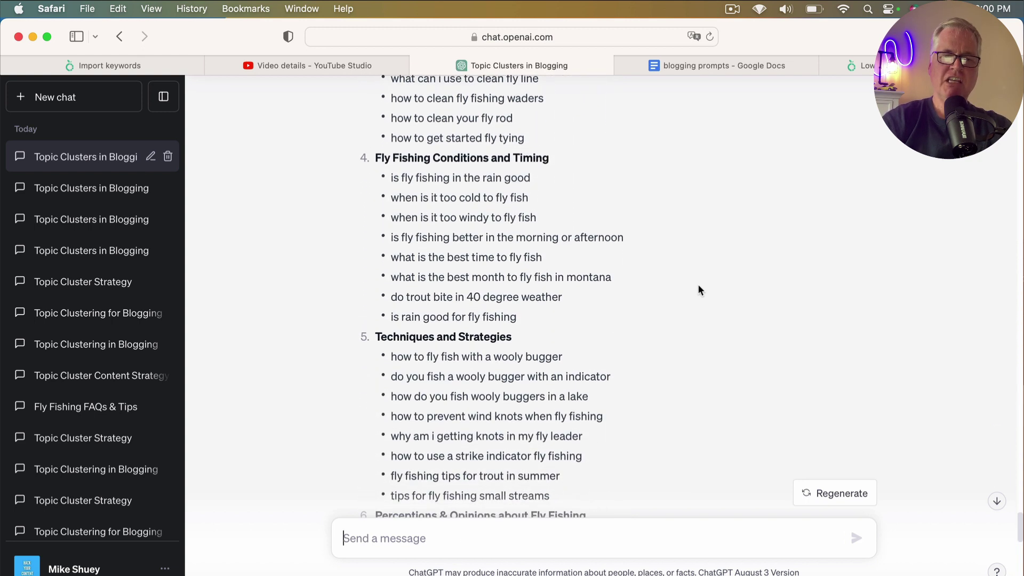
scroll(700, 290, "down", 11)
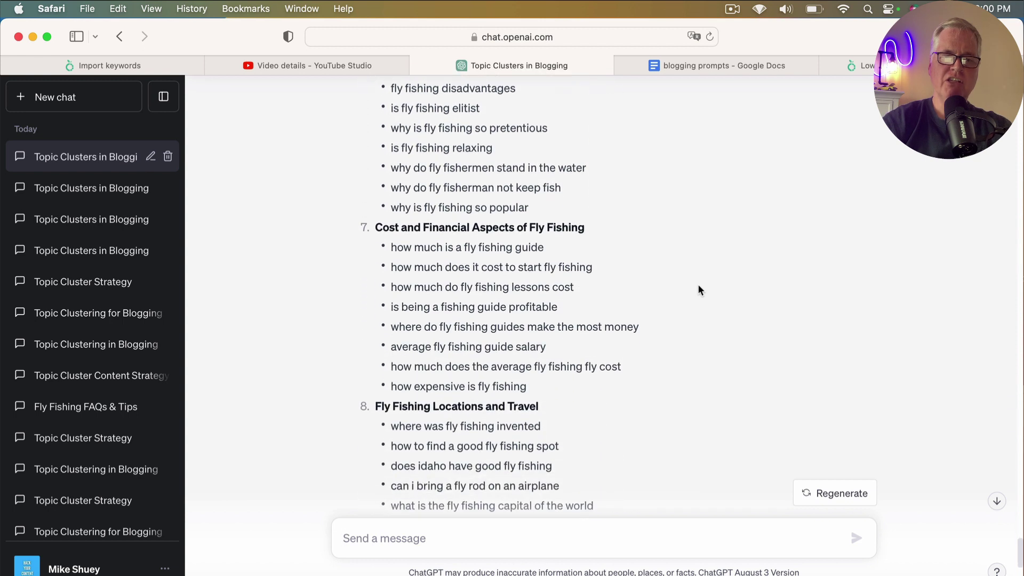
scroll(700, 290, "down", 10)
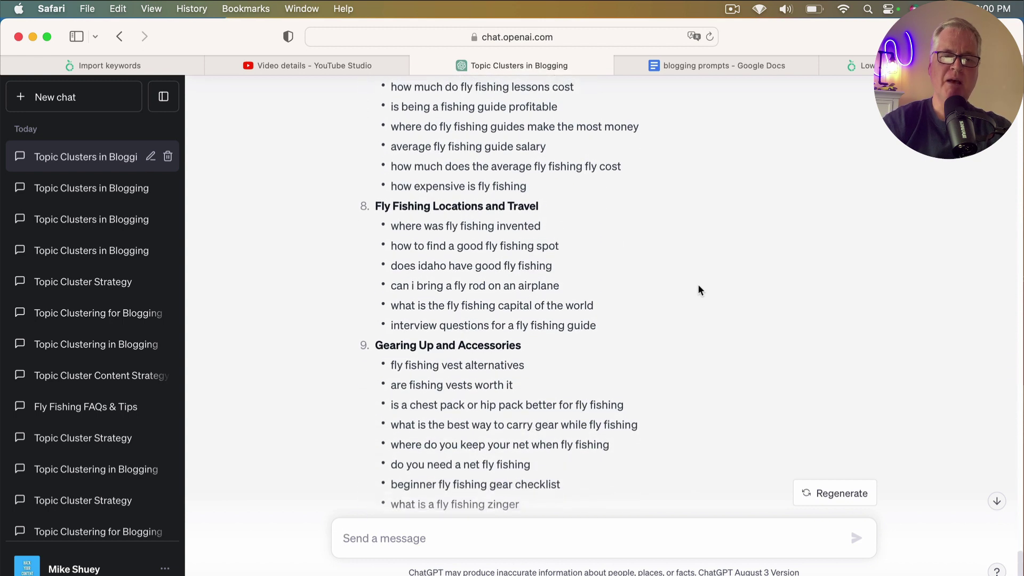
scroll(700, 290, "down", 4)
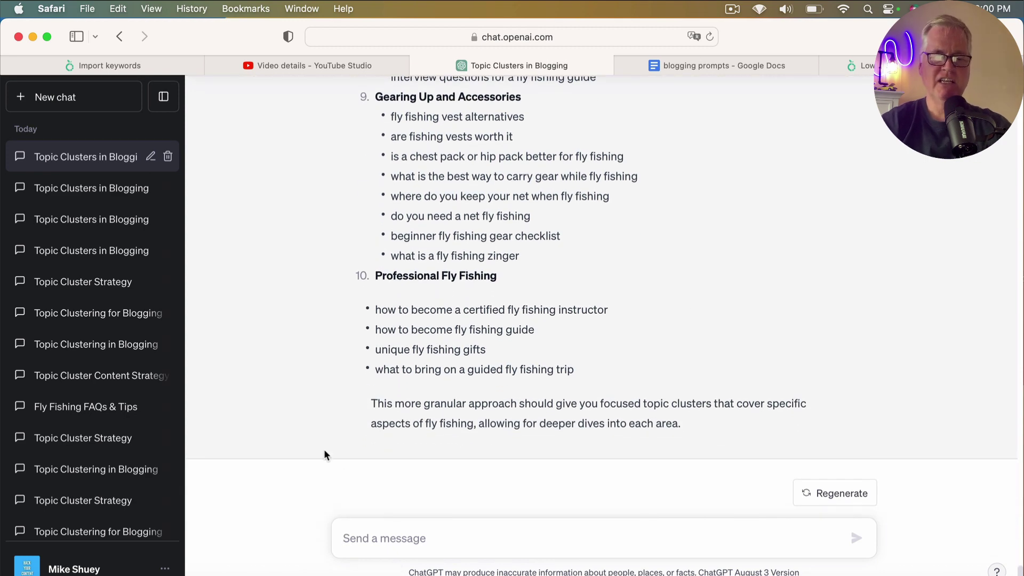
Ask ChatGPT 'Did you use all 129 keywords?' and review its apology with extra clusters
type("Did you use all 129 keywor")
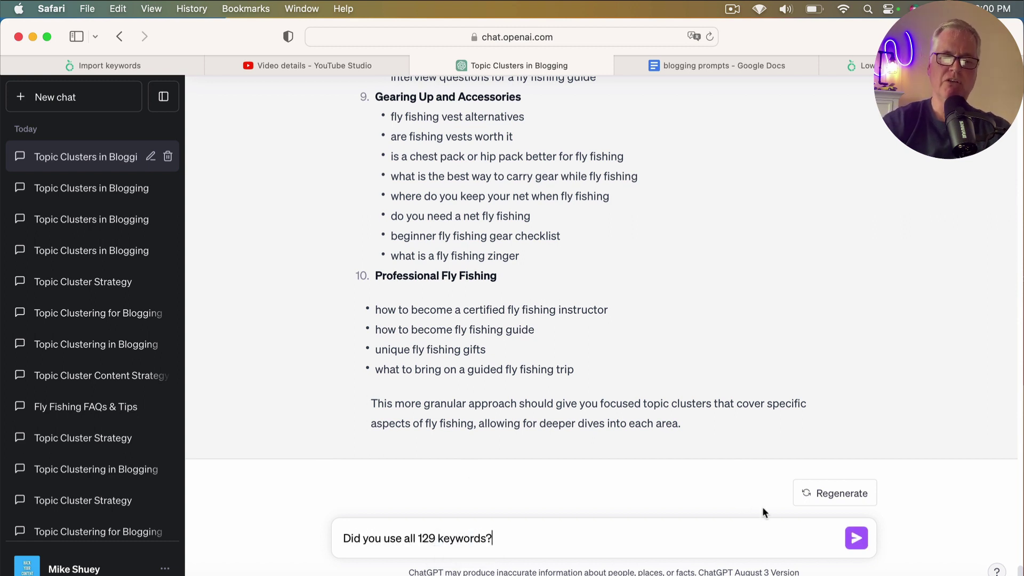
type("ds?")
left_click(855, 538)
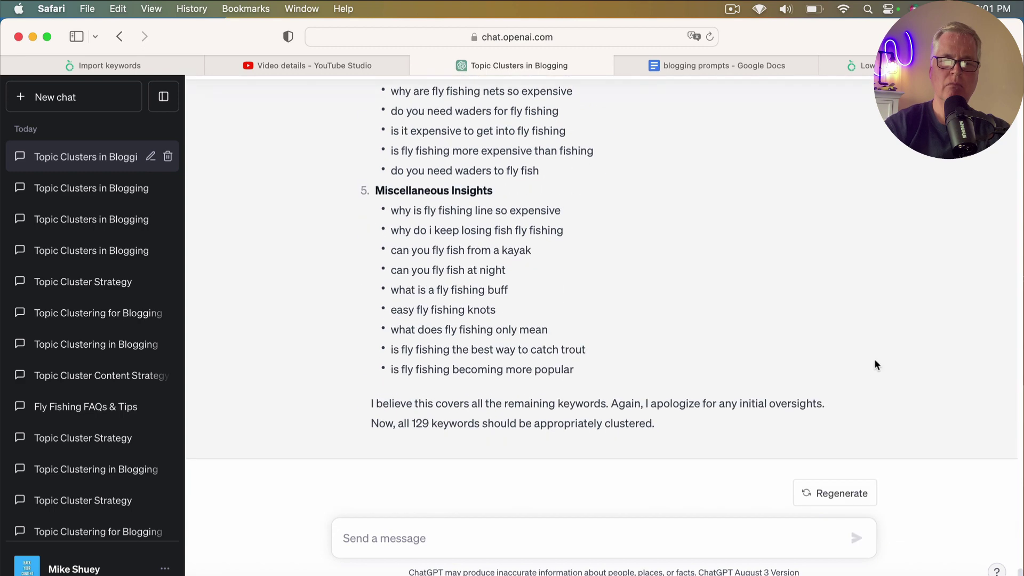
scroll(875, 360, "up", 5)
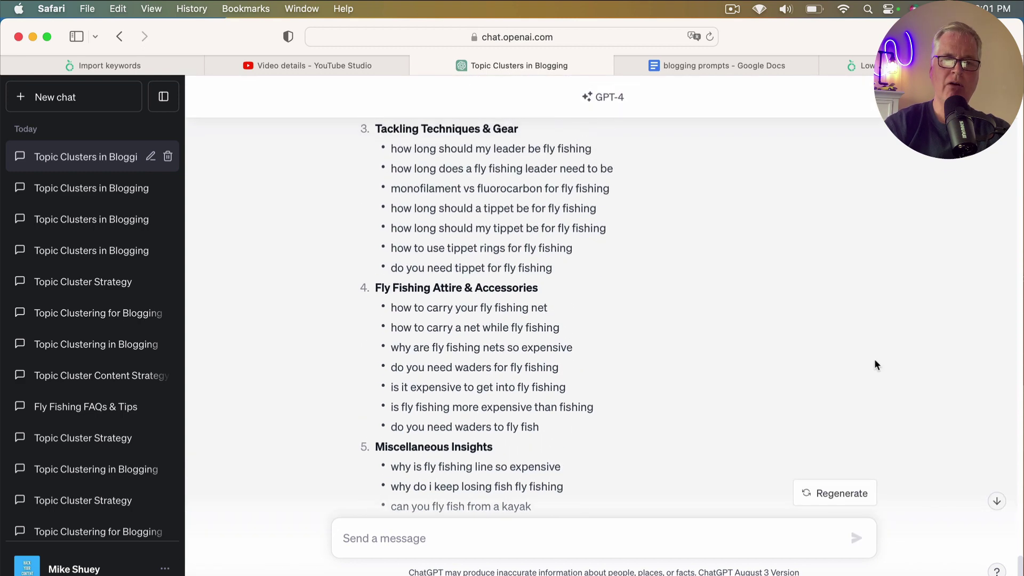
scroll(875, 360, "up", 7)
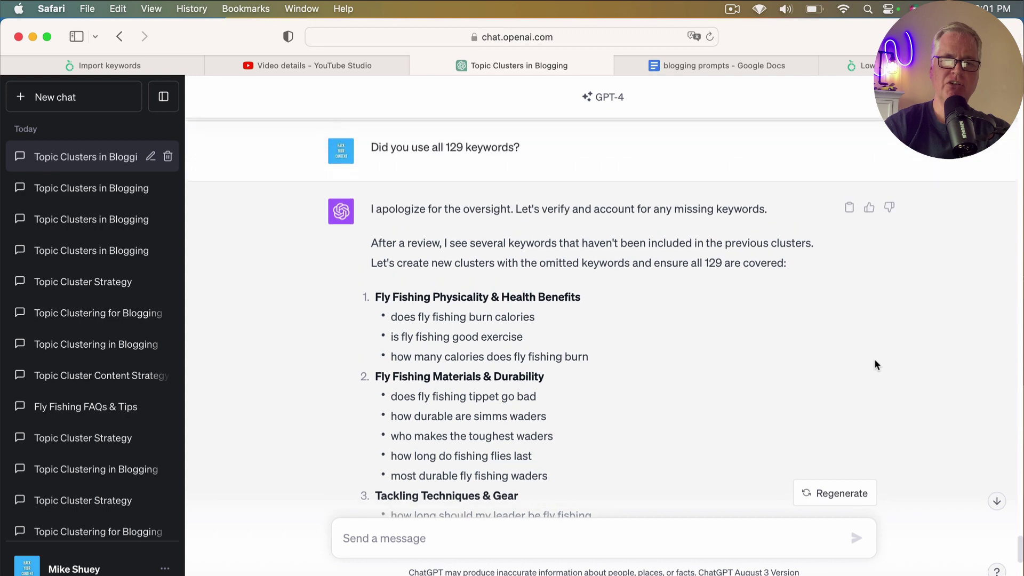
scroll(875, 361, "up", 6)
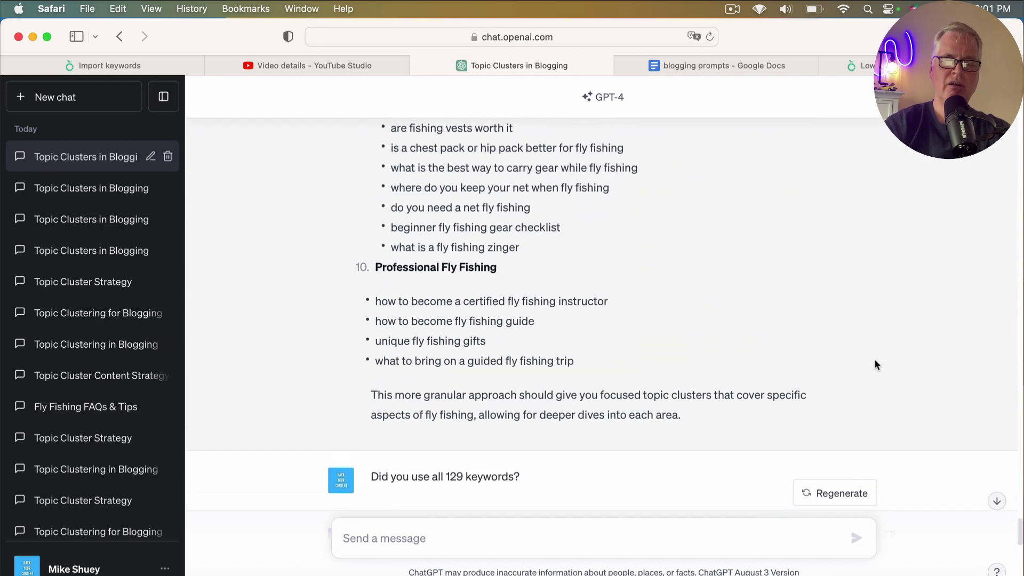
scroll(875, 364, "up", 10)
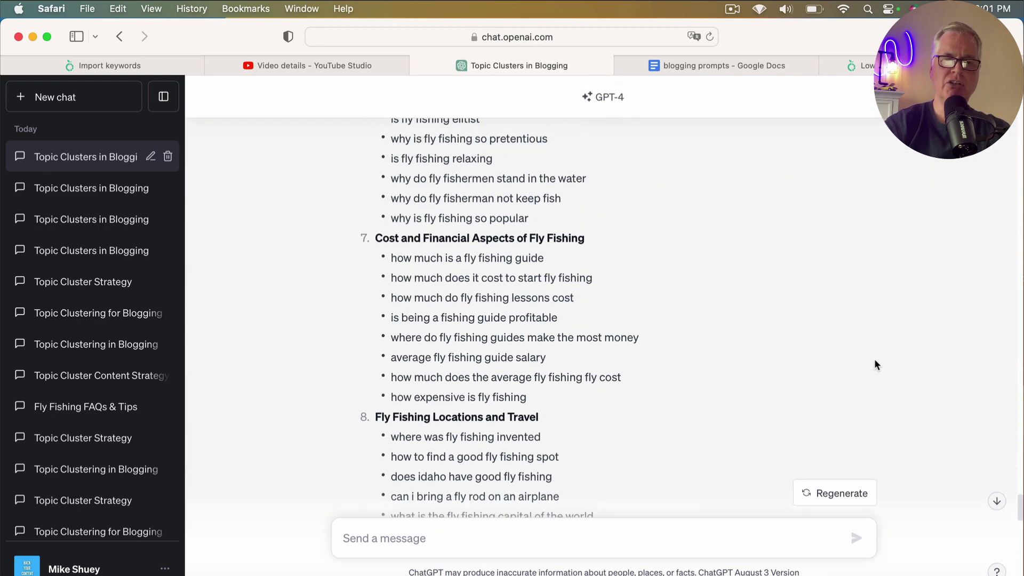
scroll(875, 364, "up", 15)
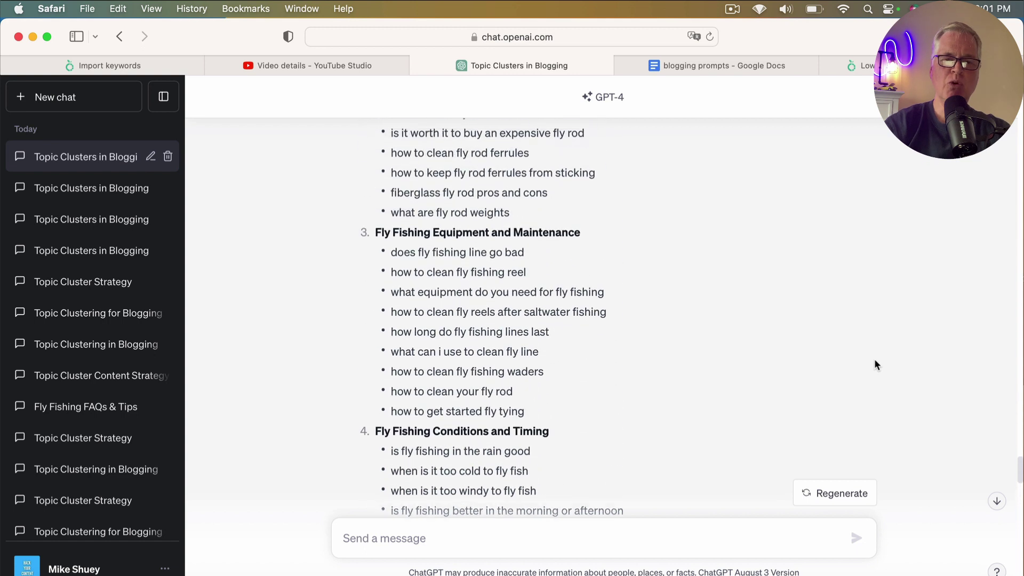
scroll(875, 364, "up", 7)
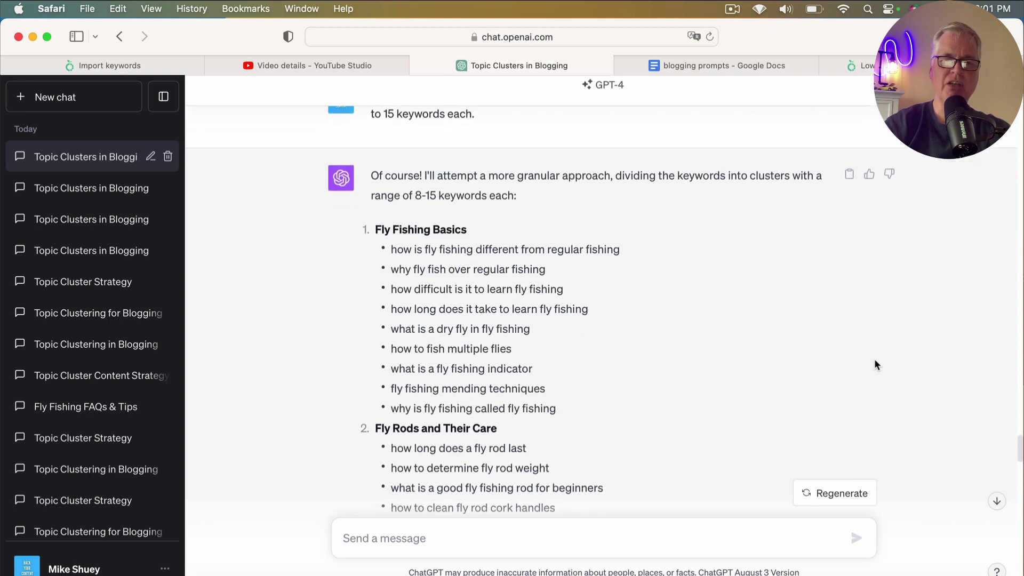
scroll(875, 365, "down", 1)
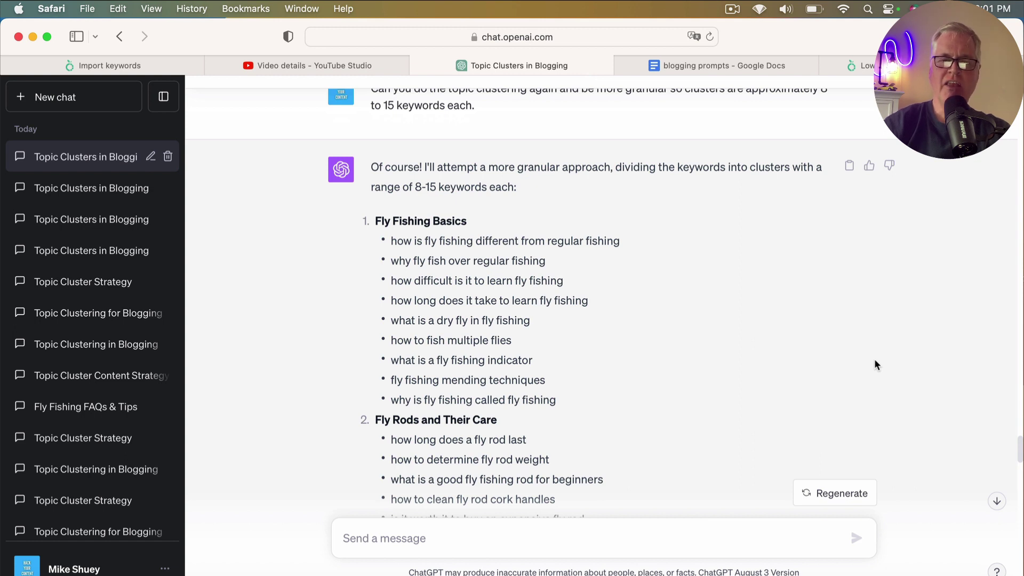
scroll(875, 365, "down", 3)
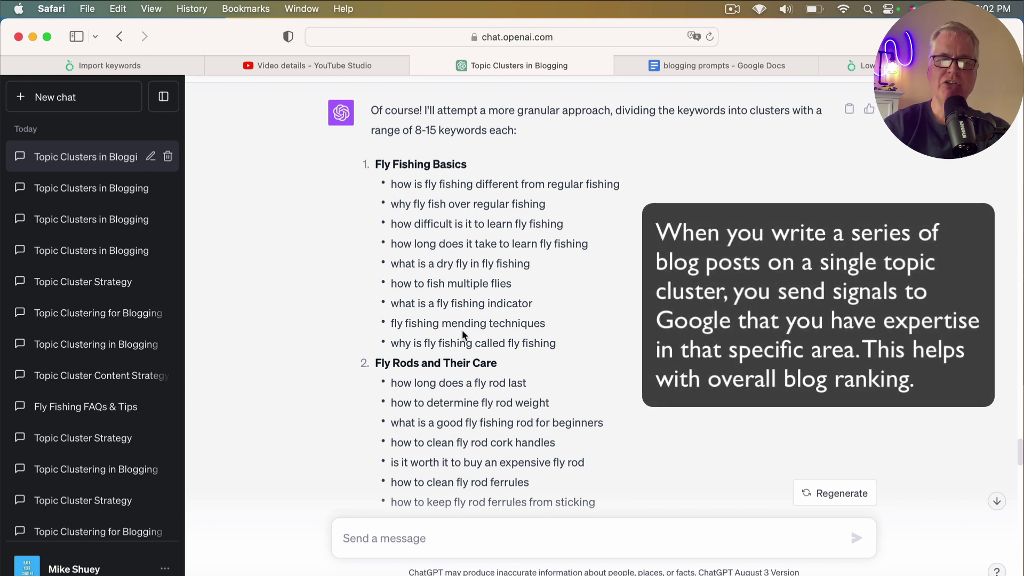
scroll(570, 346, "down", 5)
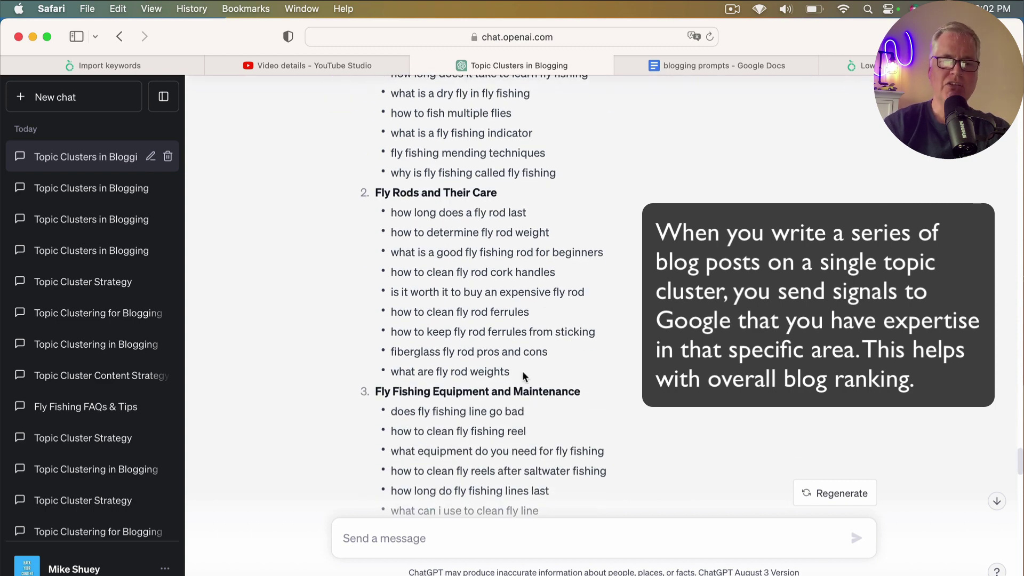
scroll(524, 377, "down", 8)
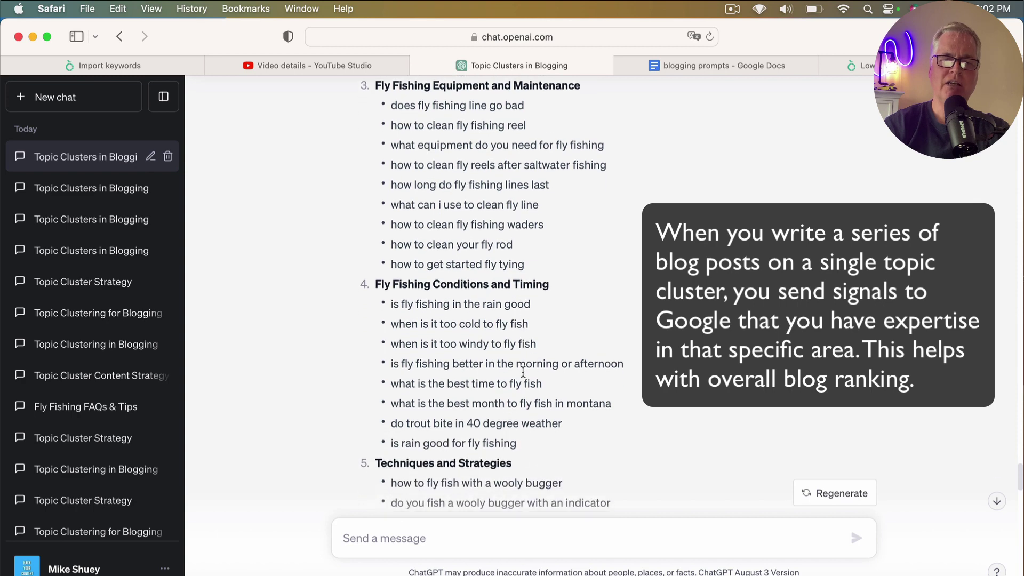
scroll(522, 372, "down", 3)
scroll(522, 372, "up", 2)
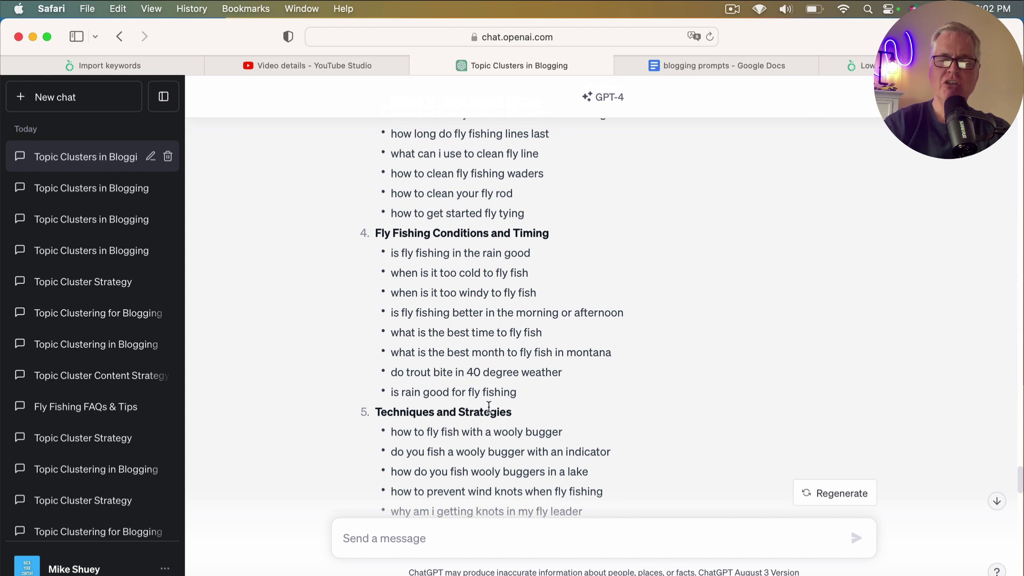
scroll(489, 407, "up", 5)
scroll(488, 407, "up", 5)
Read the five new clusters down to Miscellaneous Insights and the all-129-clustered closing note
scroll(489, 407, "up", 1)
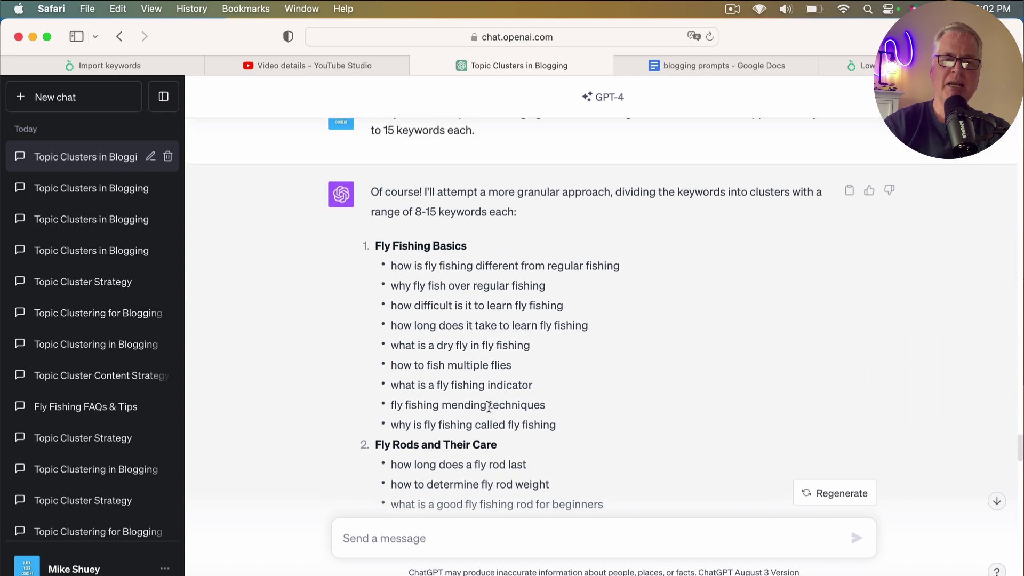
scroll(489, 407, "down", 1)
scroll(489, 407, "down", 3)
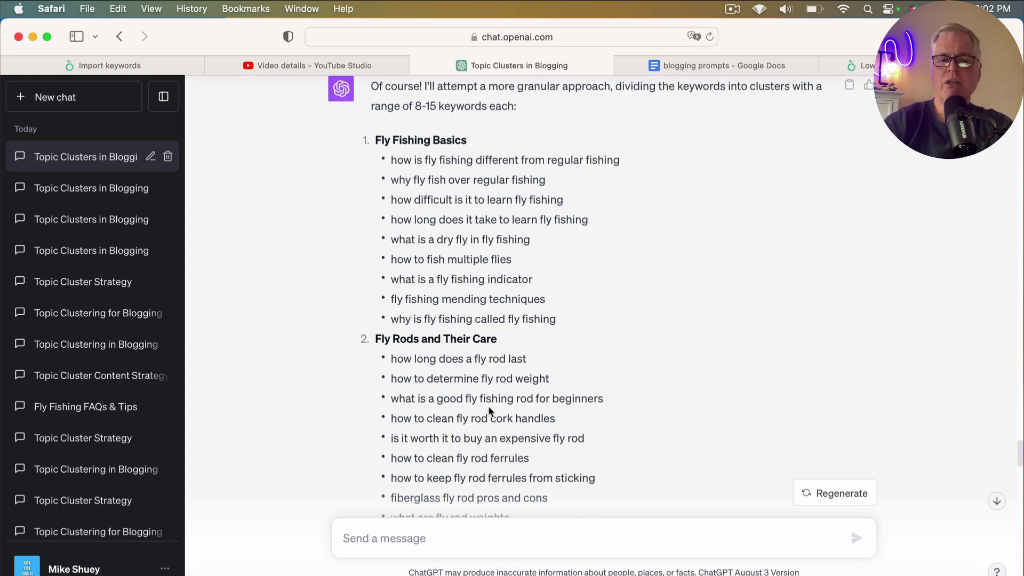
scroll(490, 411, "down", 5)
scroll(489, 410, "down", 12)
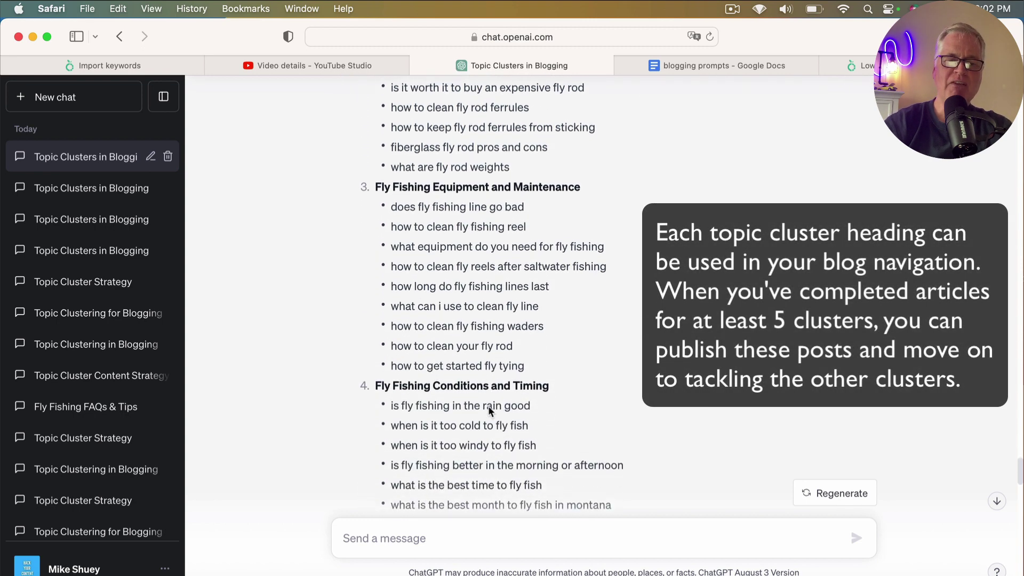
scroll(489, 407, "down", 7)
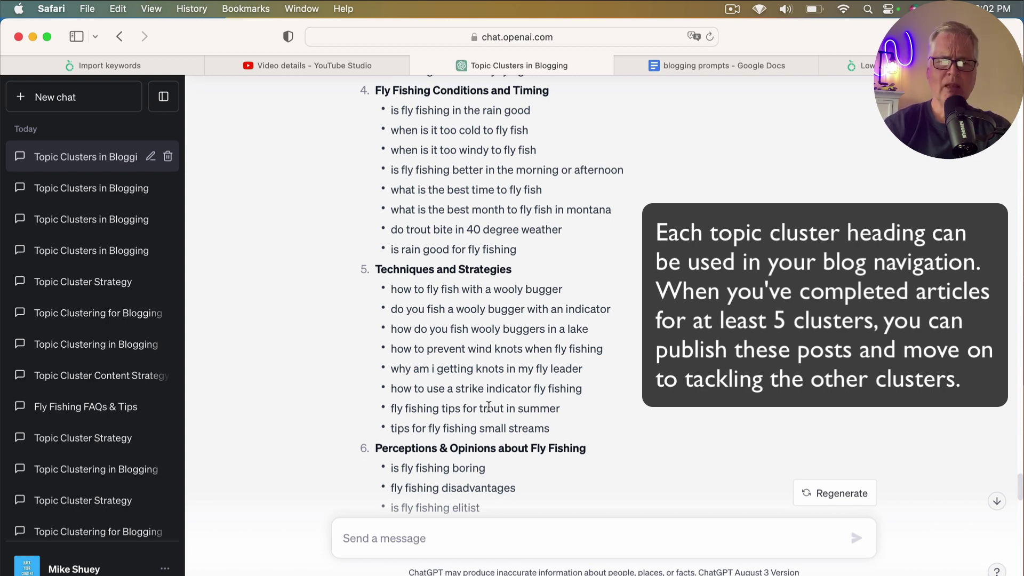
scroll(488, 407, "down", 5)
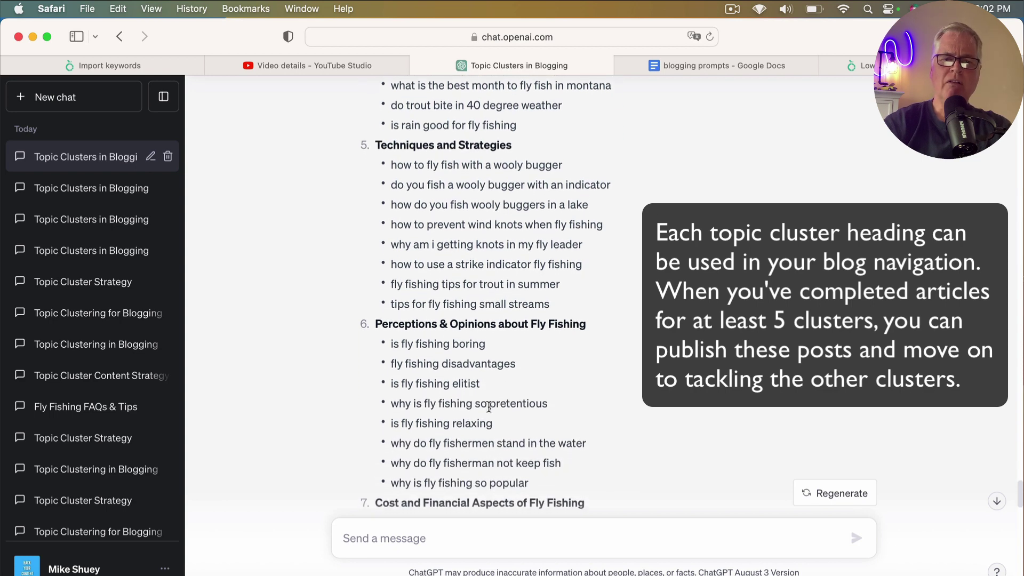
scroll(489, 407, "down", 5)
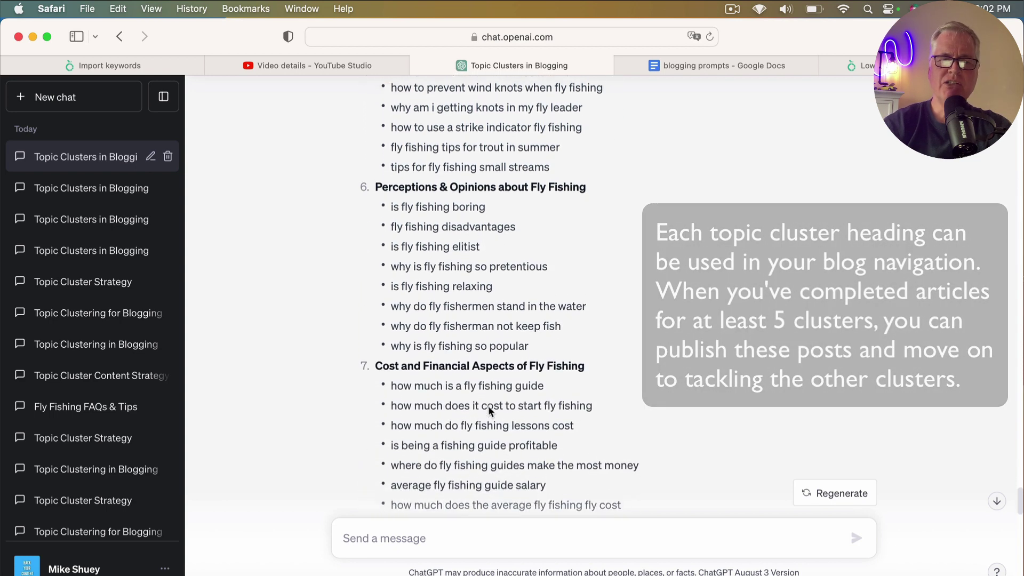
scroll(489, 409, "down", 5)
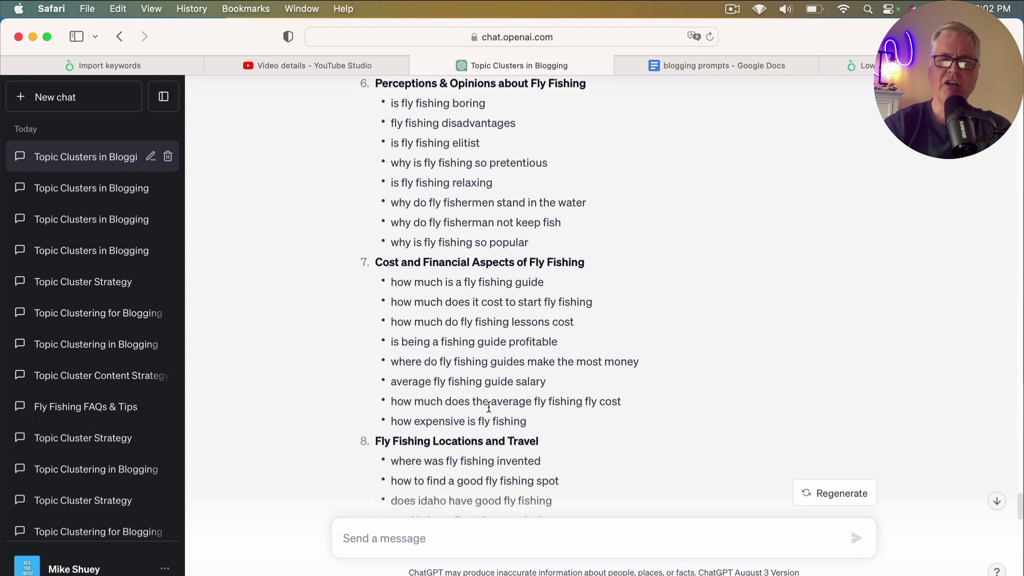
scroll(489, 407, "down", 10)
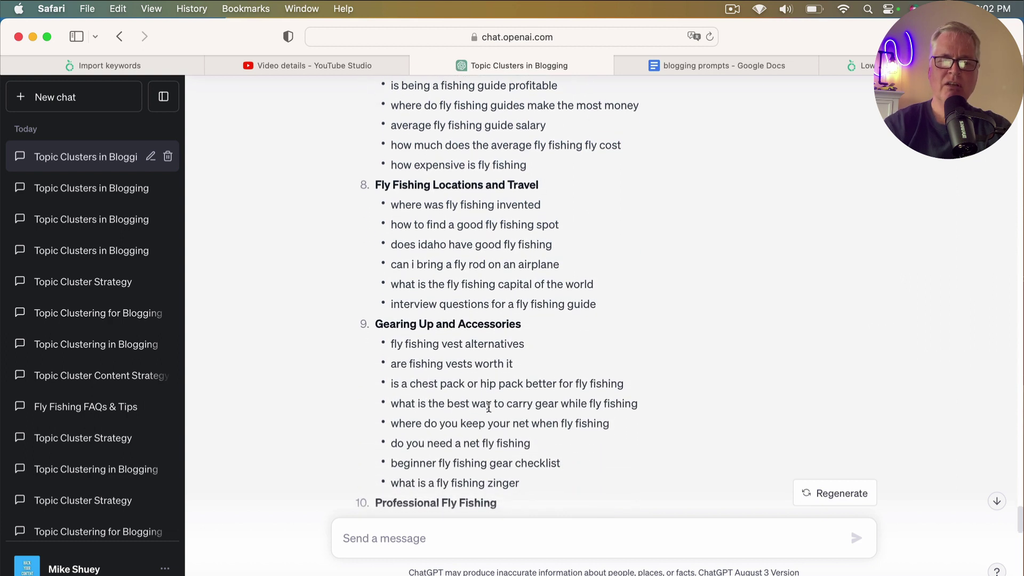
scroll(489, 407, "down", 10)
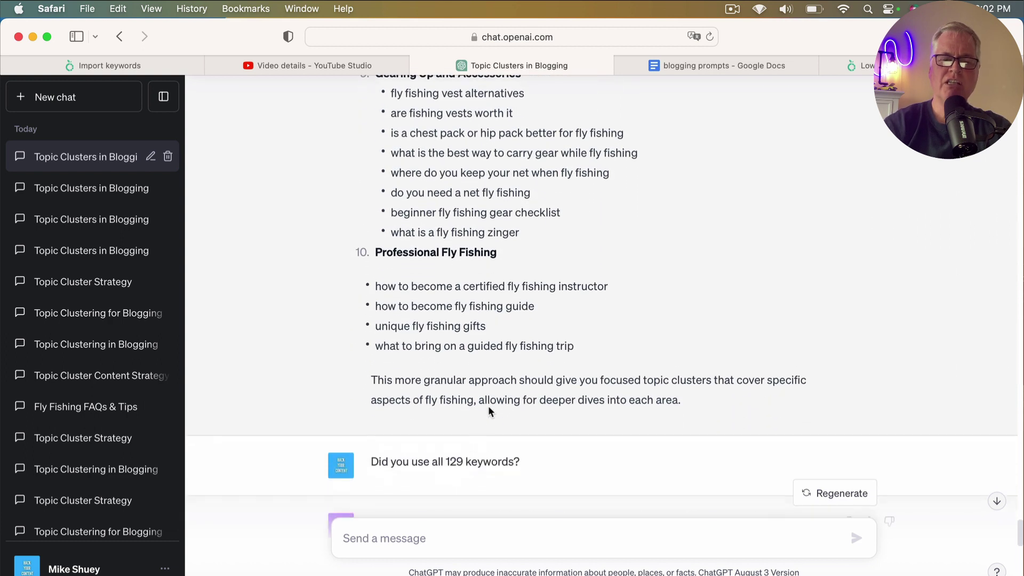
scroll(488, 410, "down", 15)
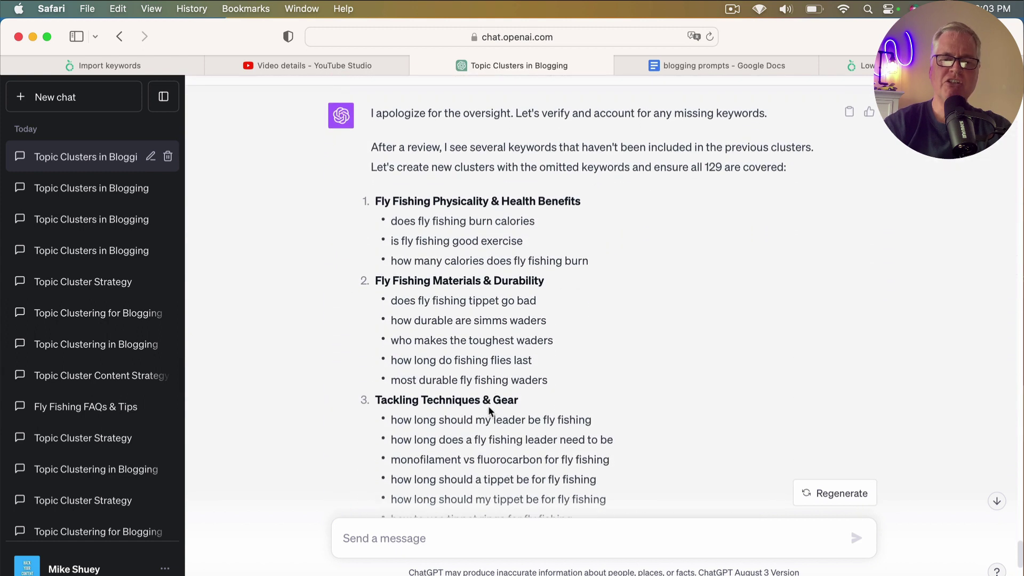
scroll(490, 410, "down", 8)
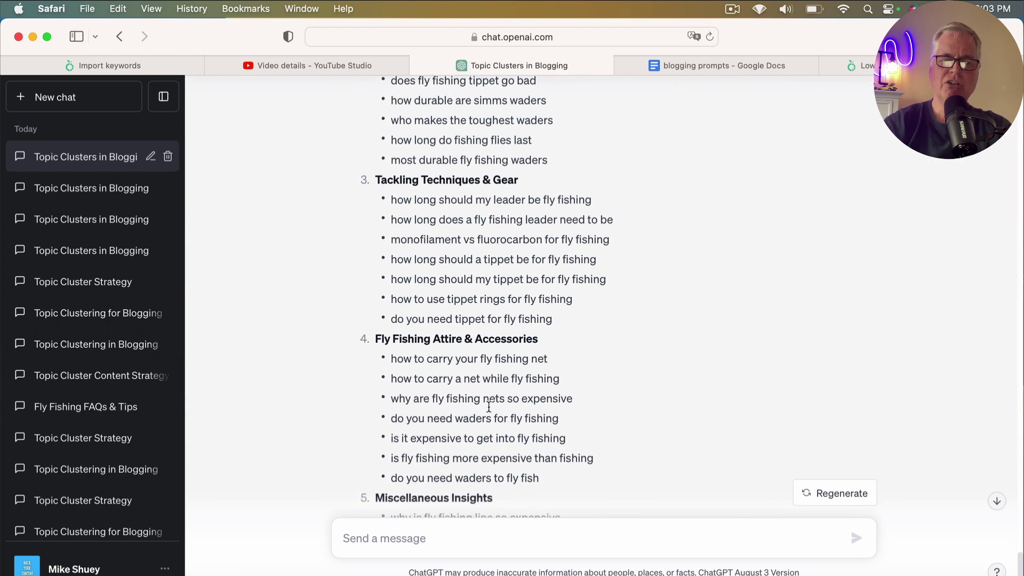
scroll(489, 408, "down", 9)
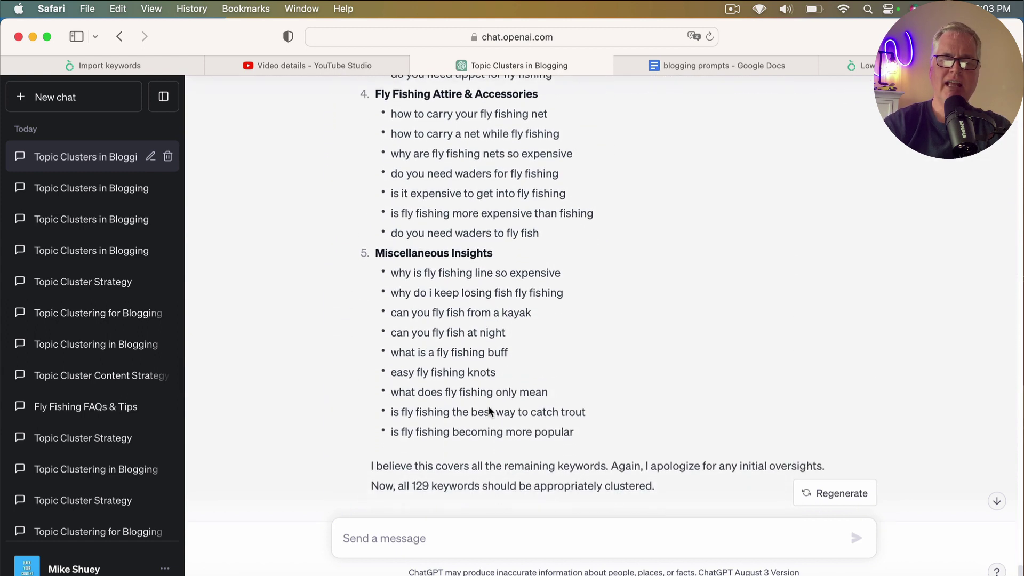
scroll(490, 412, "down", 1)
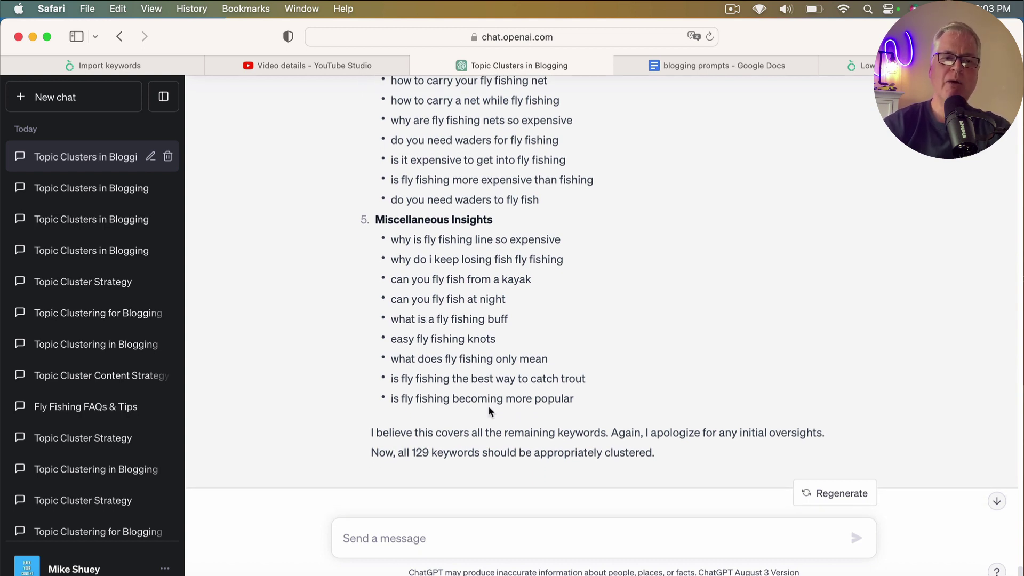
Open LowFruits' 'Fly fishing blog' list of 129 keywords and scroll down to its pagination
left_click(146, 66)
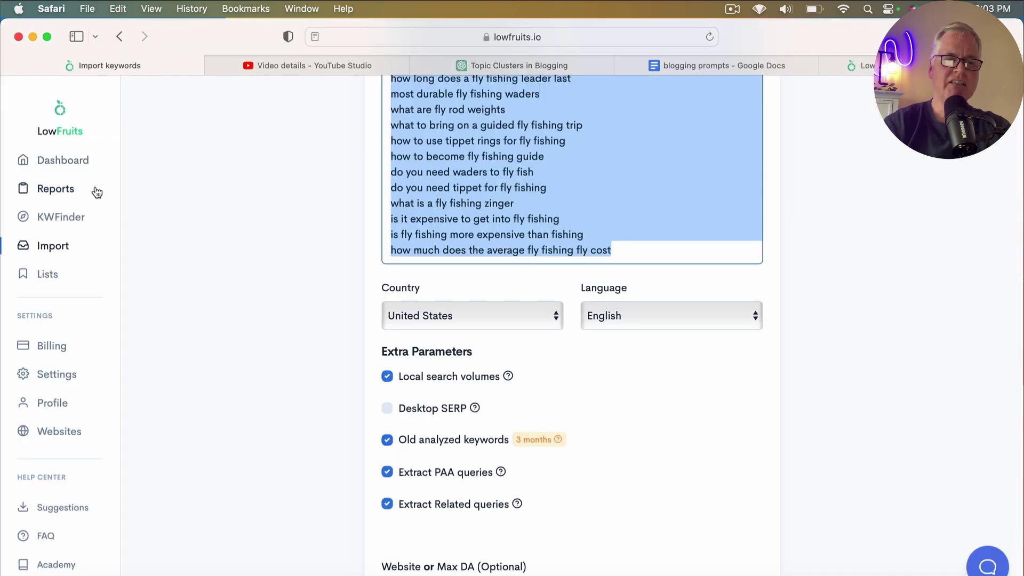
left_click(58, 274)
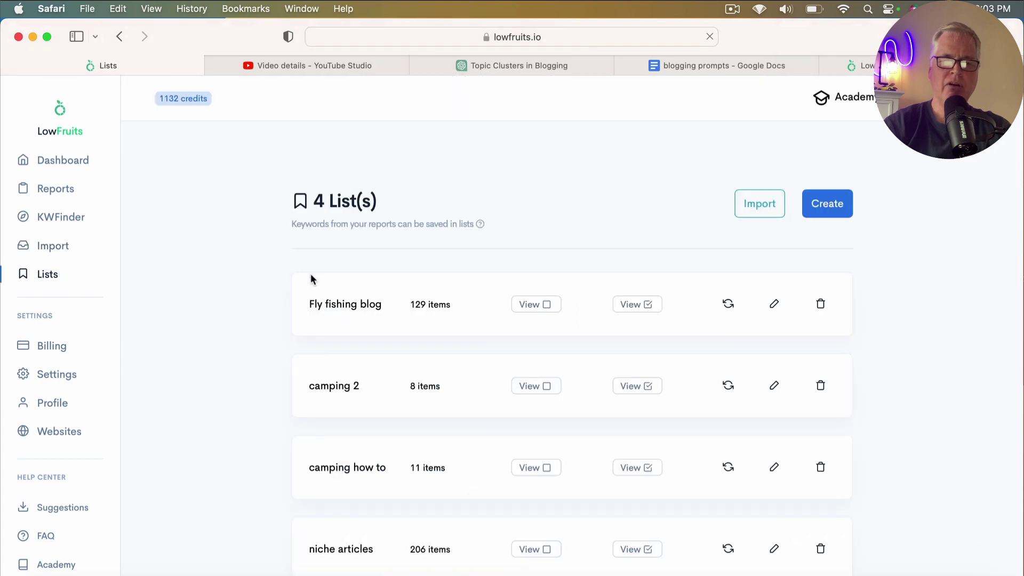
left_click(336, 306)
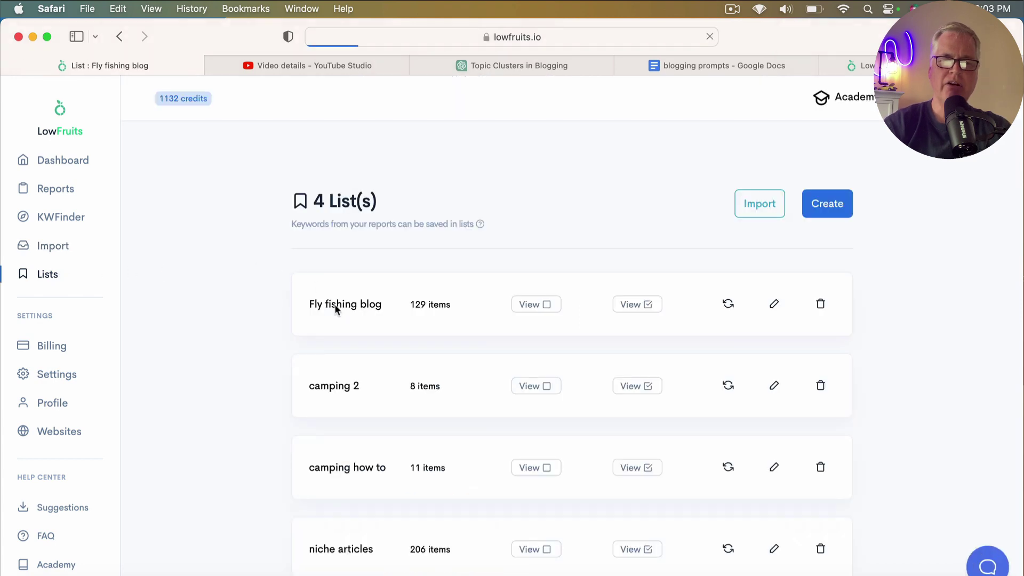
scroll(718, 325, "down", 5)
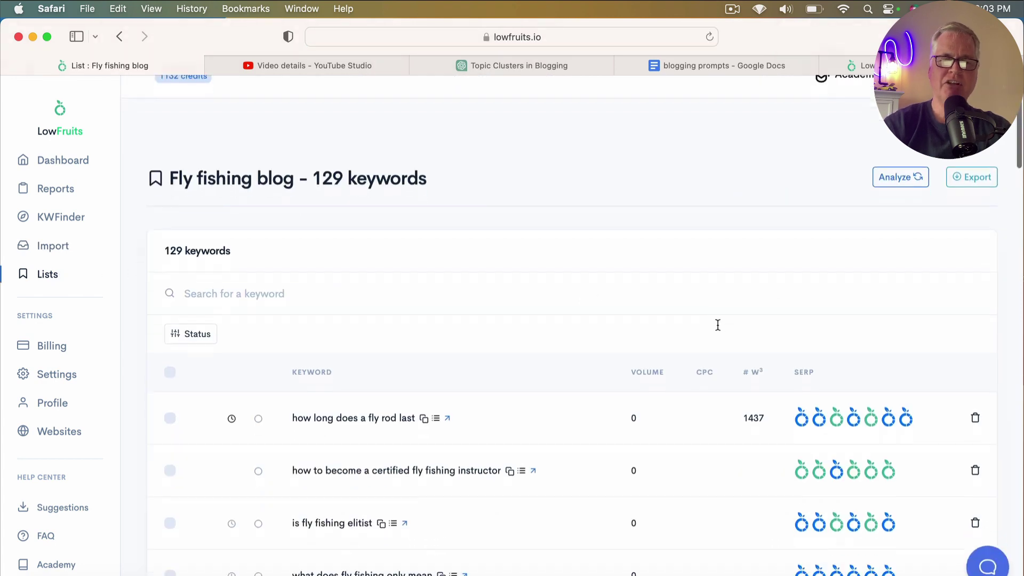
scroll(718, 325, "down", 5)
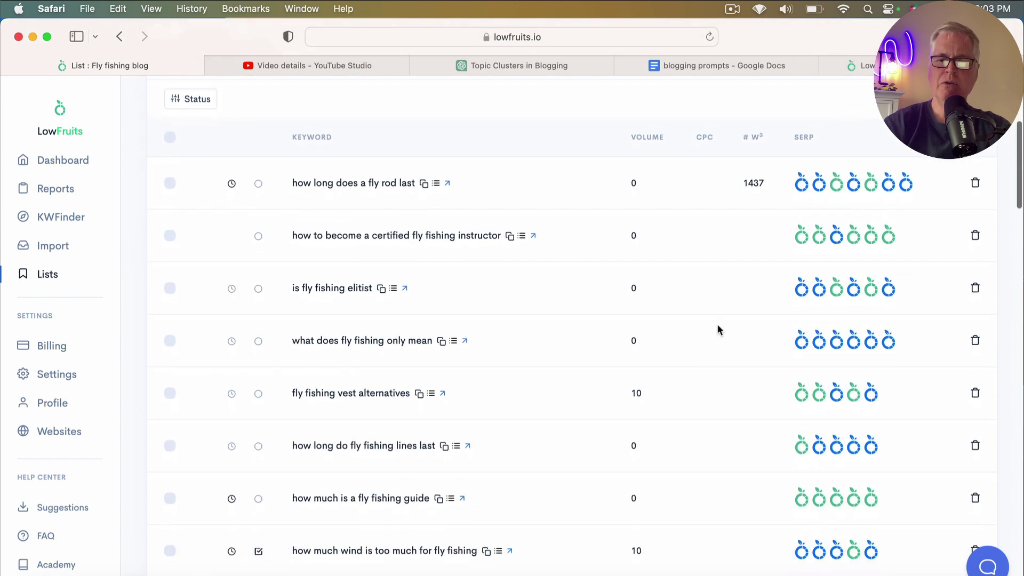
scroll(717, 324, "down", 4)
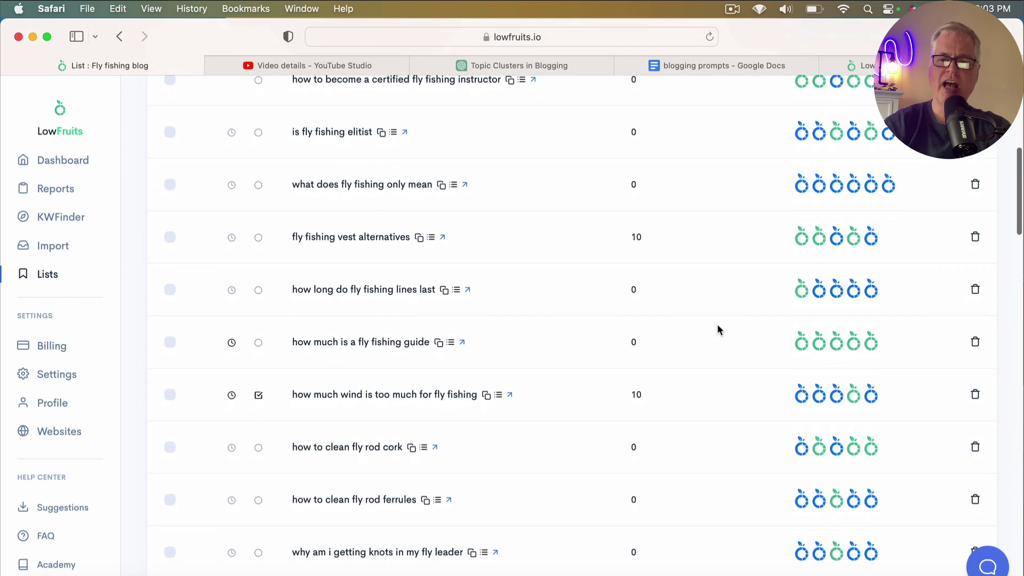
scroll(717, 324, "down", 3)
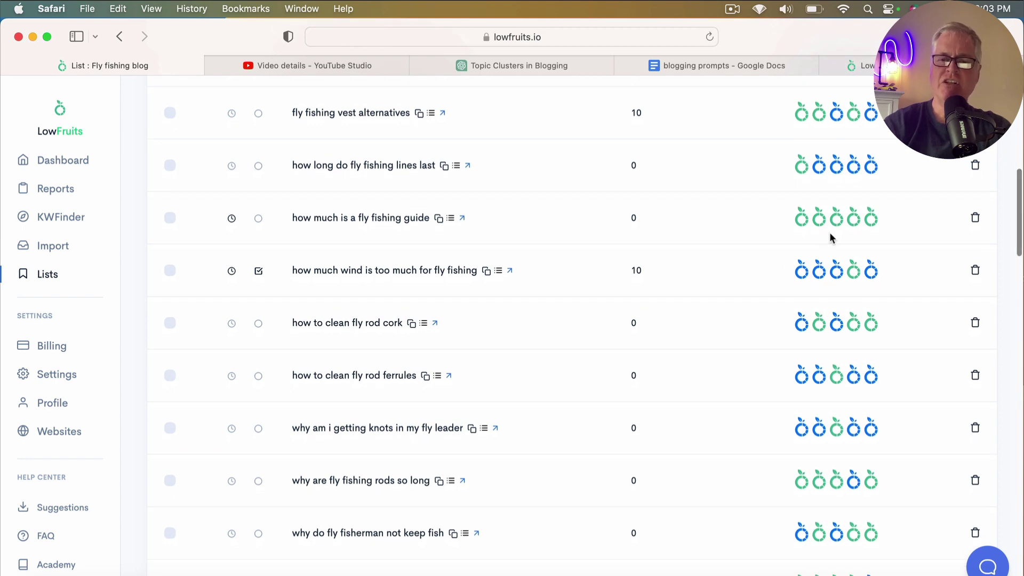
scroll(701, 336, "down", 10)
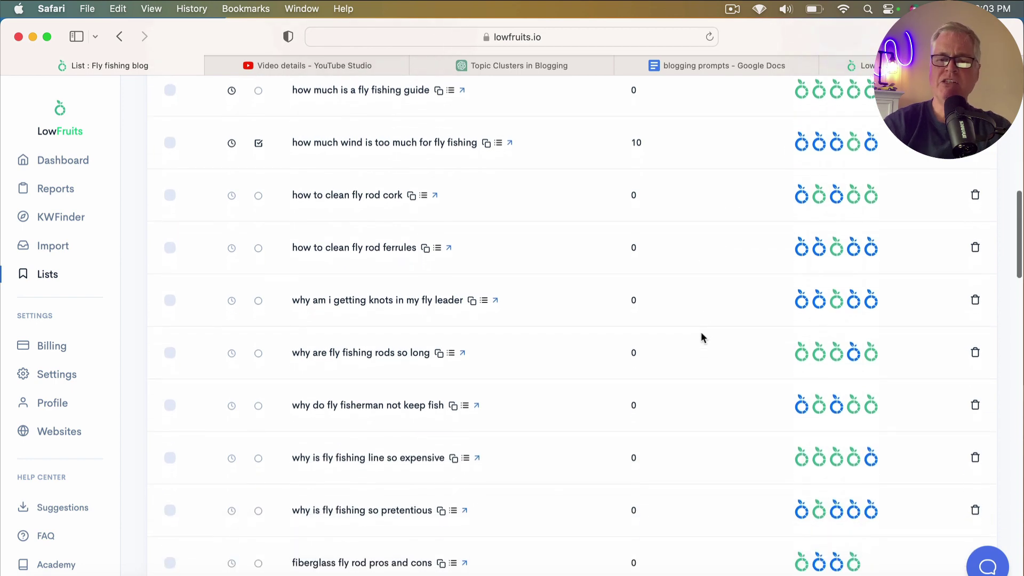
scroll(702, 336, "down", 20)
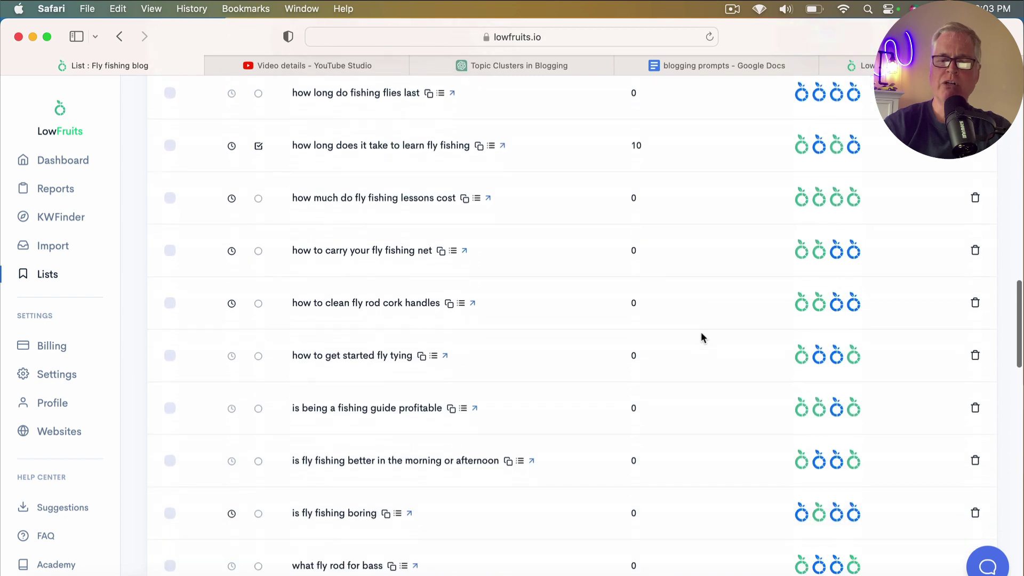
scroll(701, 337, "down", 9)
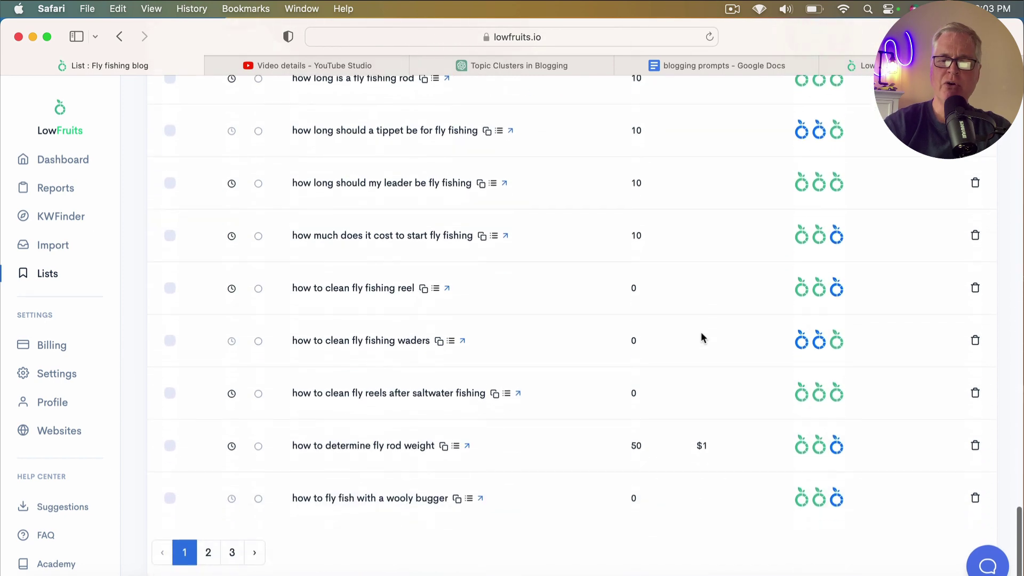
Review page 3 of the Fly fishing blog keywords, then return to the Topic Clusters in Blogging chat
left_click(232, 555)
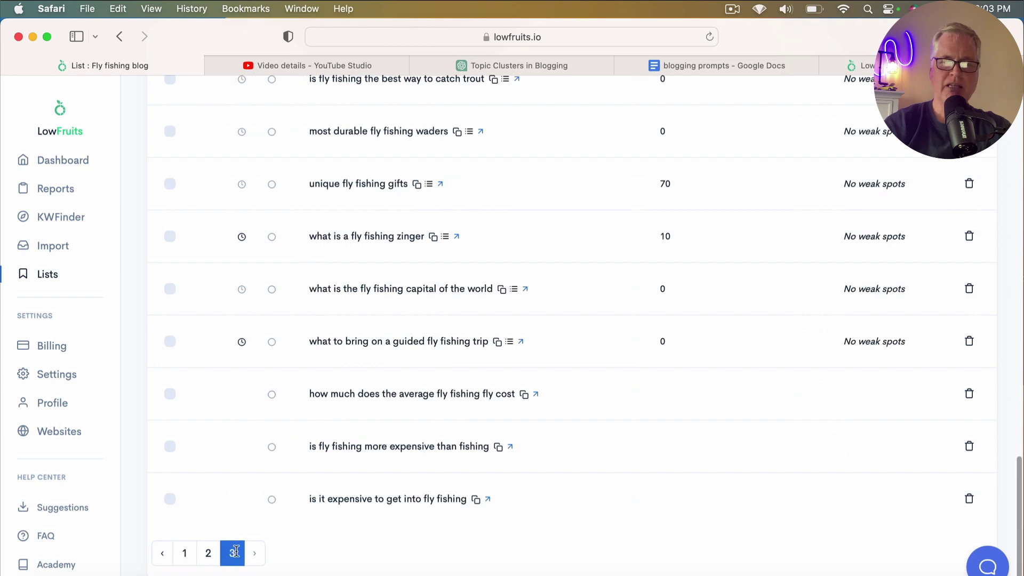
scroll(494, 466, "up", 8)
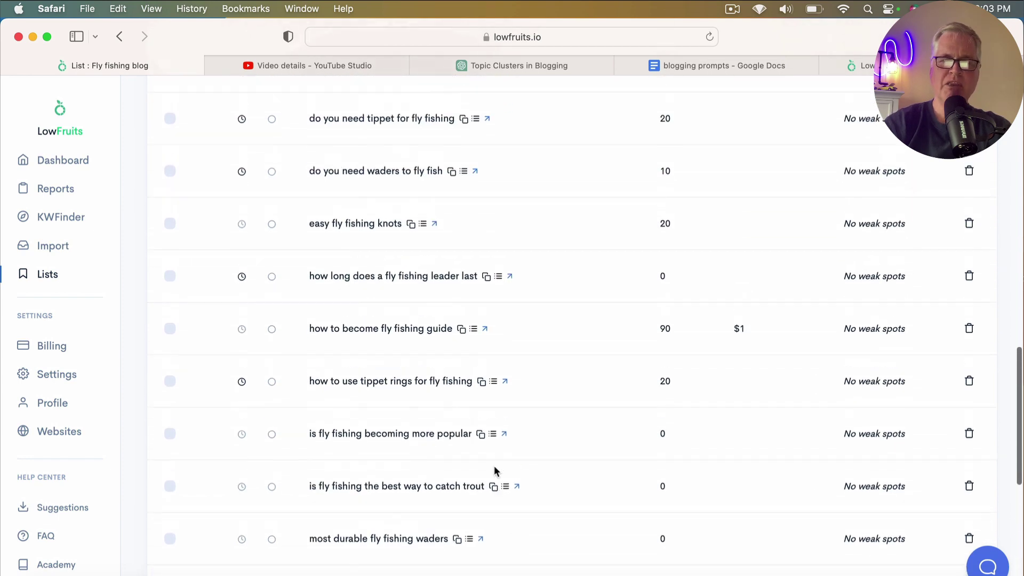
scroll(494, 465, "up", 1)
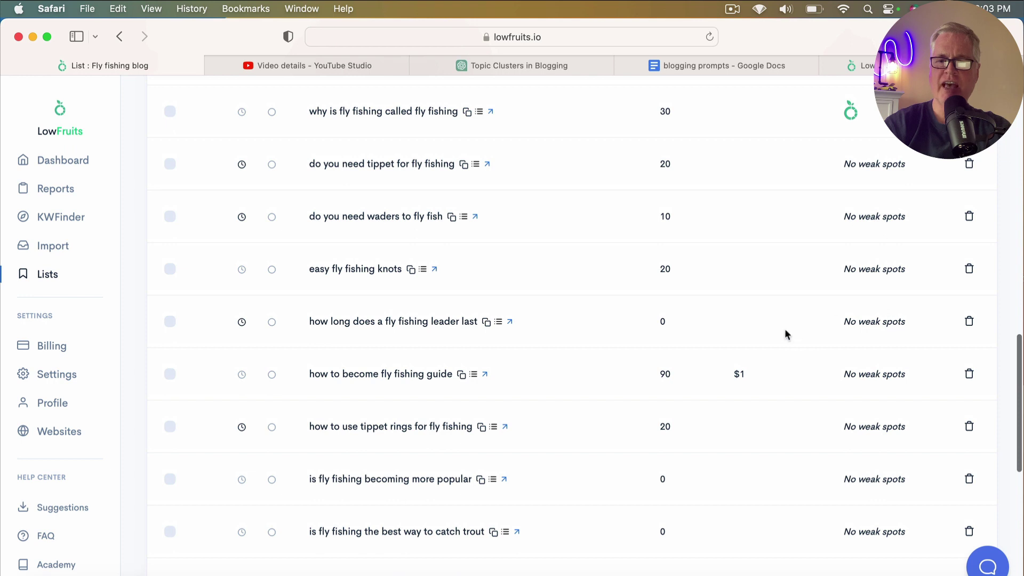
scroll(778, 331, "up", 6)
scroll(777, 331, "up", 2)
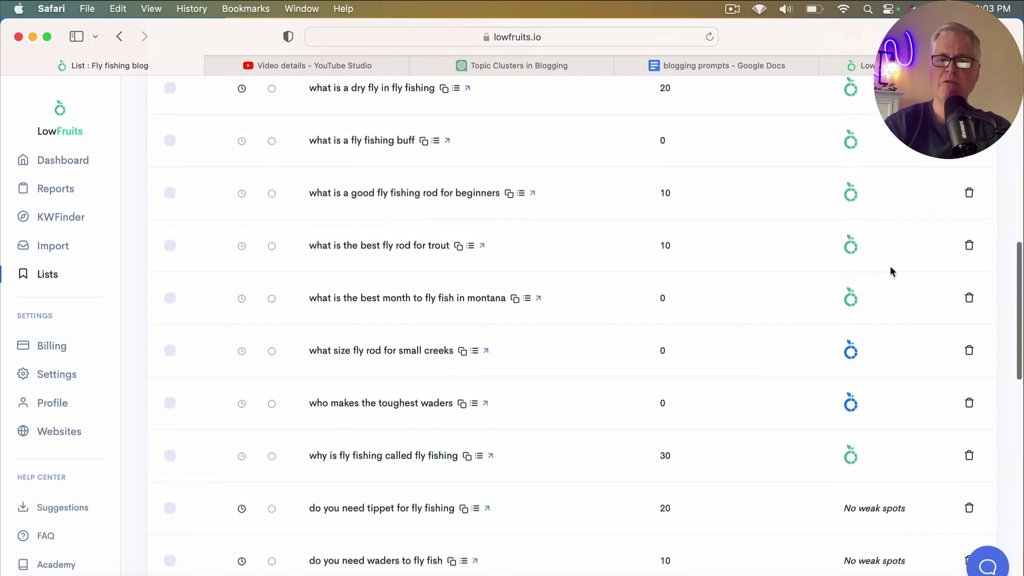
scroll(784, 289, "up", 7)
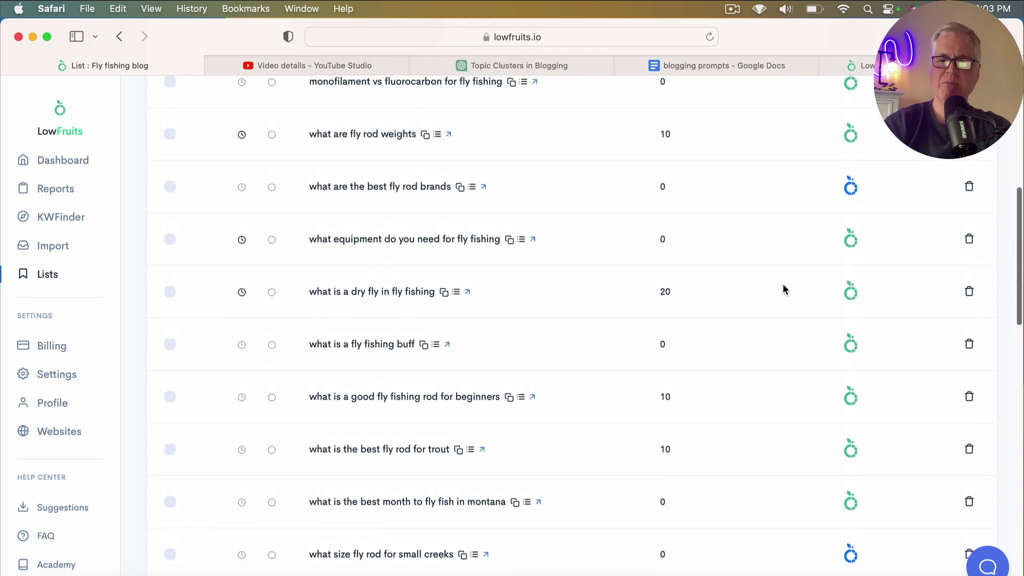
scroll(783, 289, "up", 1)
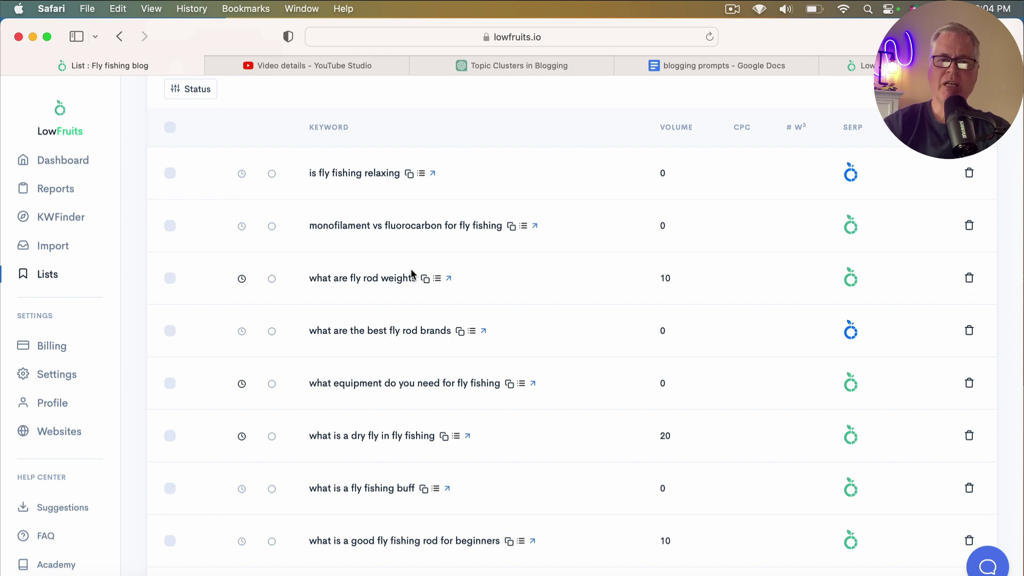
left_click(523, 69)
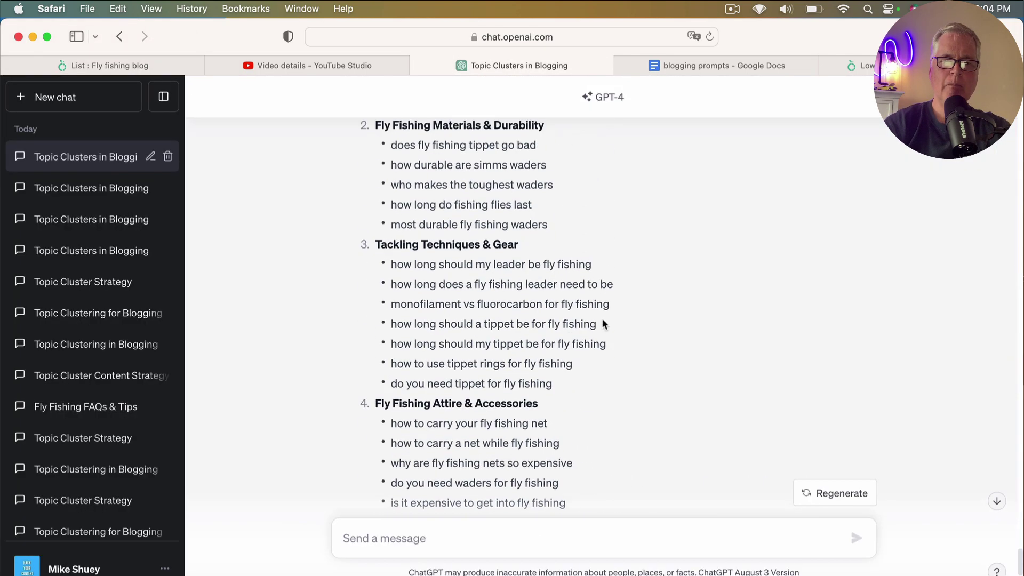
Scroll up the topic-cluster chat, then switch to the LowFruits pricing page
scroll(603, 318, "up", 15)
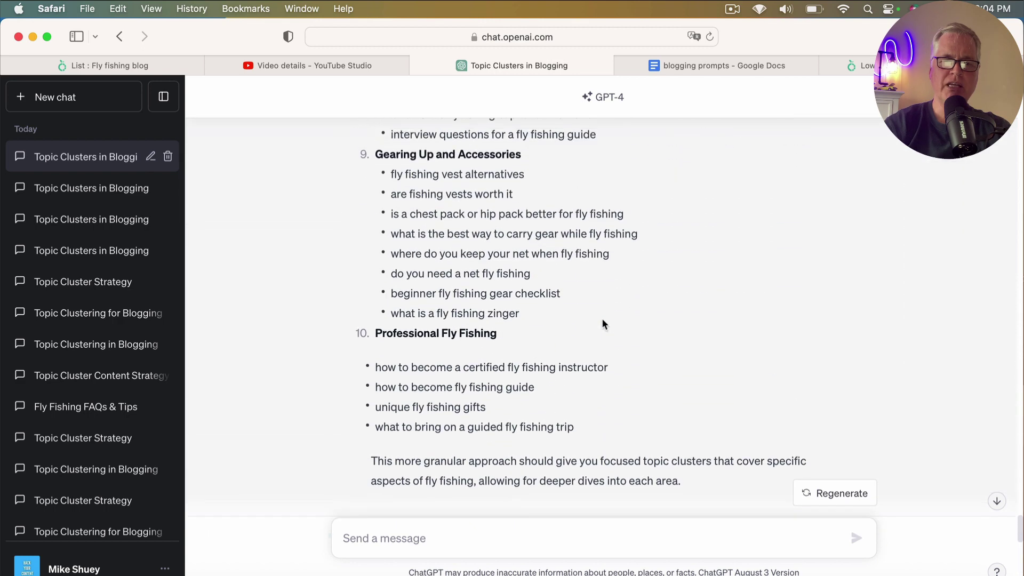
scroll(603, 324, "up", 15)
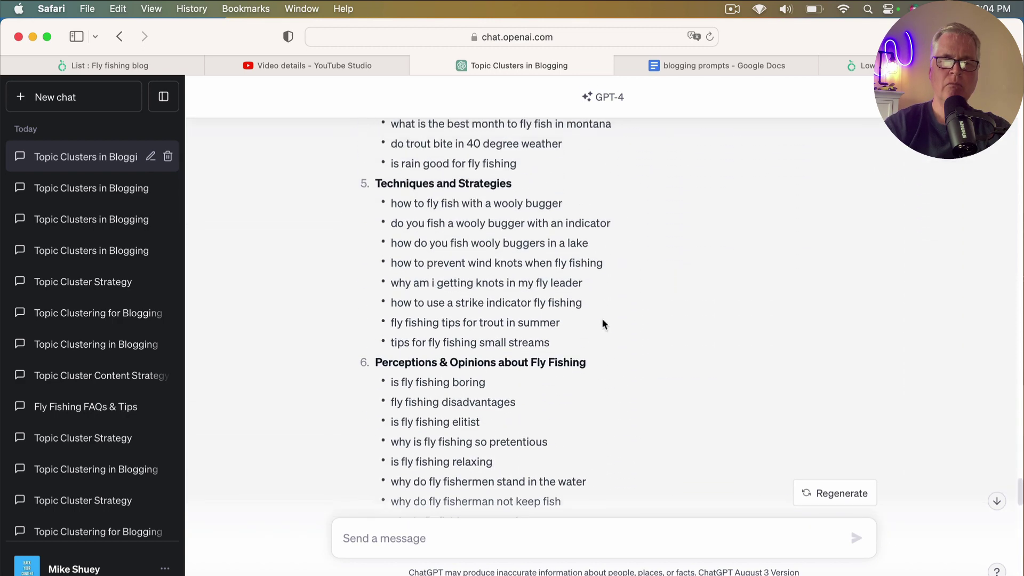
scroll(602, 322, "up", 20)
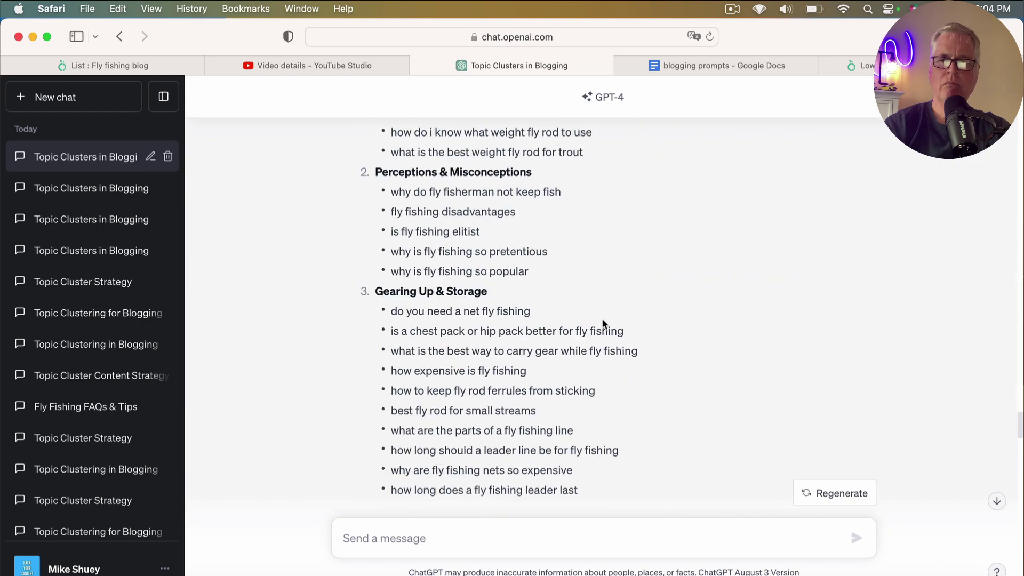
scroll(601, 318, "up", 3)
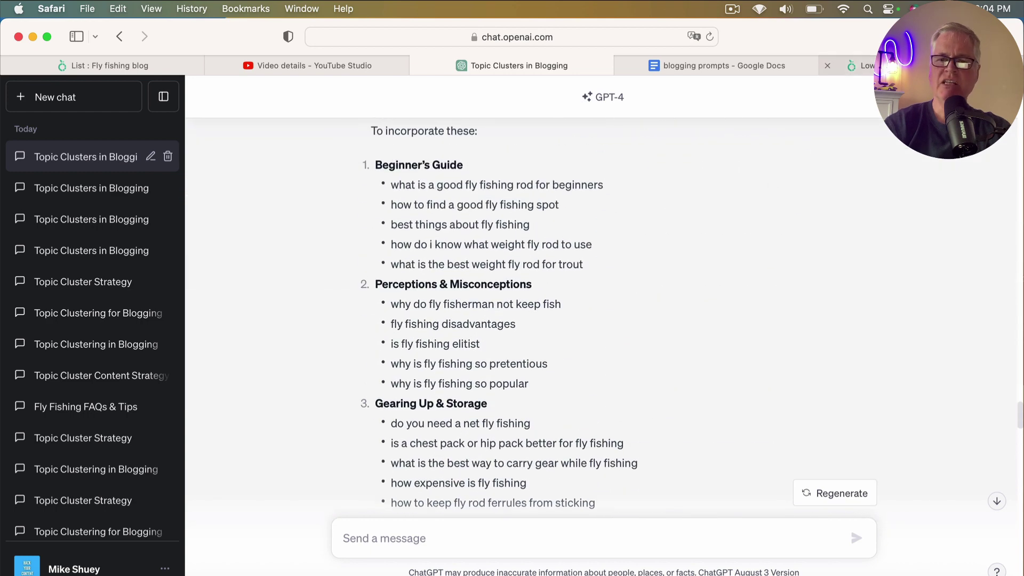
left_click(864, 65)
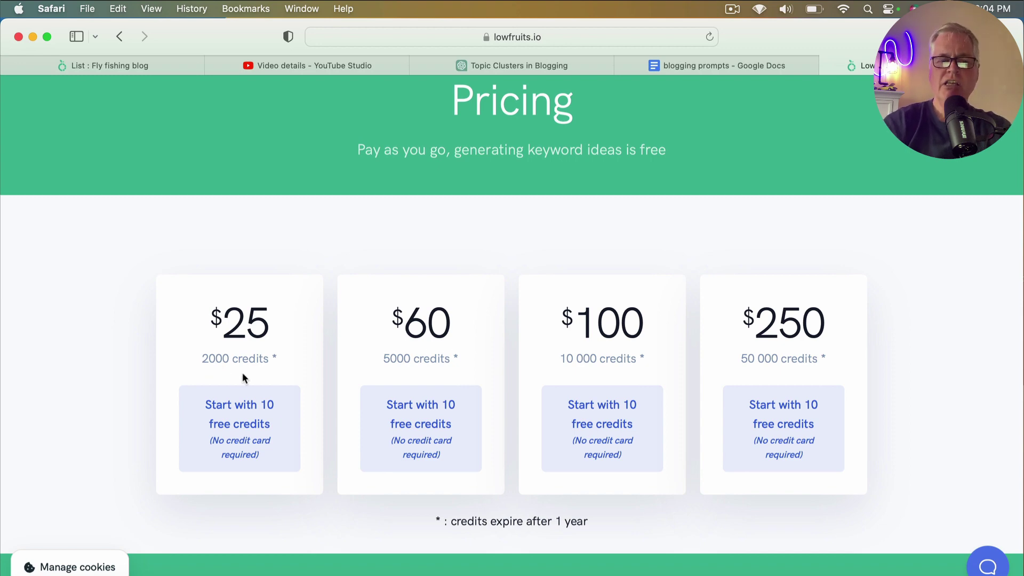
Return to the Fly fishing blog tab and bring up the Dashboard showing 1132 credits
left_click(182, 63)
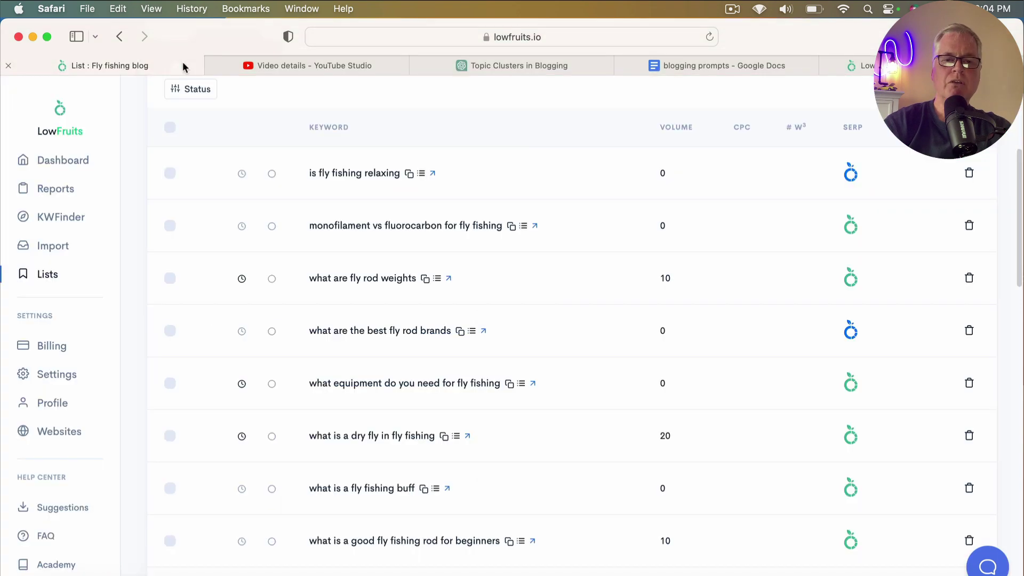
left_click(79, 162)
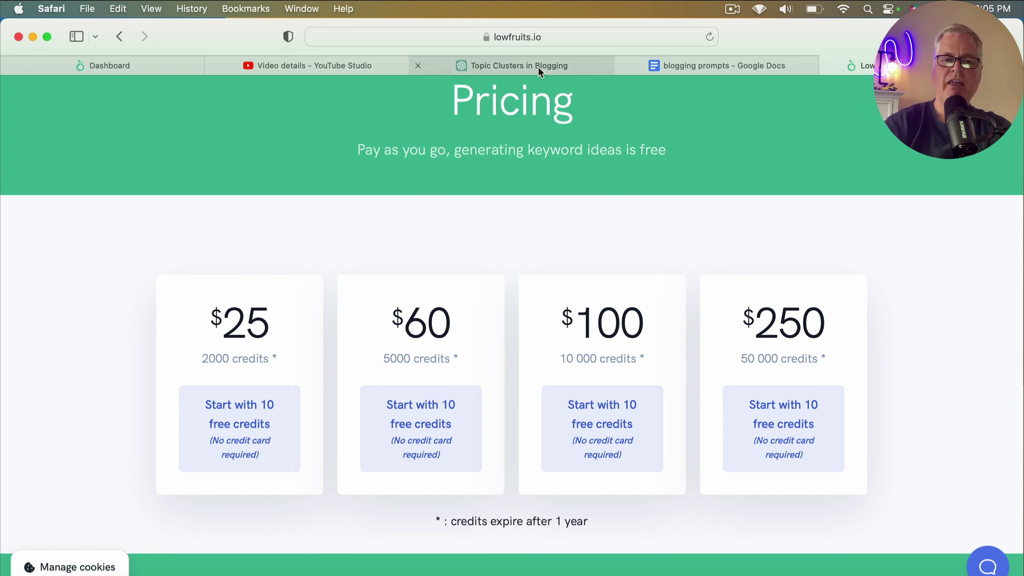
Go from the dashboard to Lists and open the Fly fishing blog keyword table
left_click(175, 69)
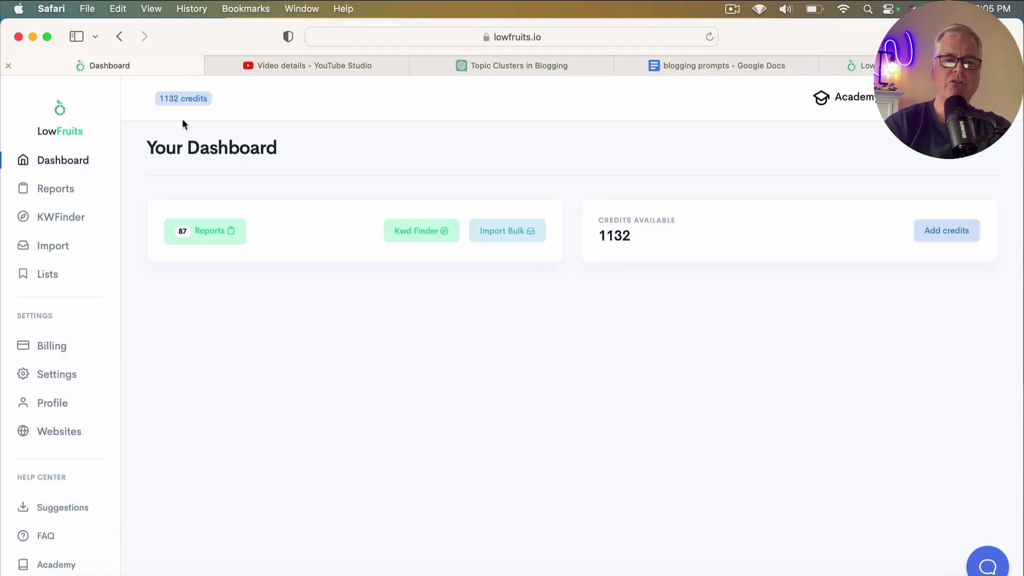
left_click(36, 274)
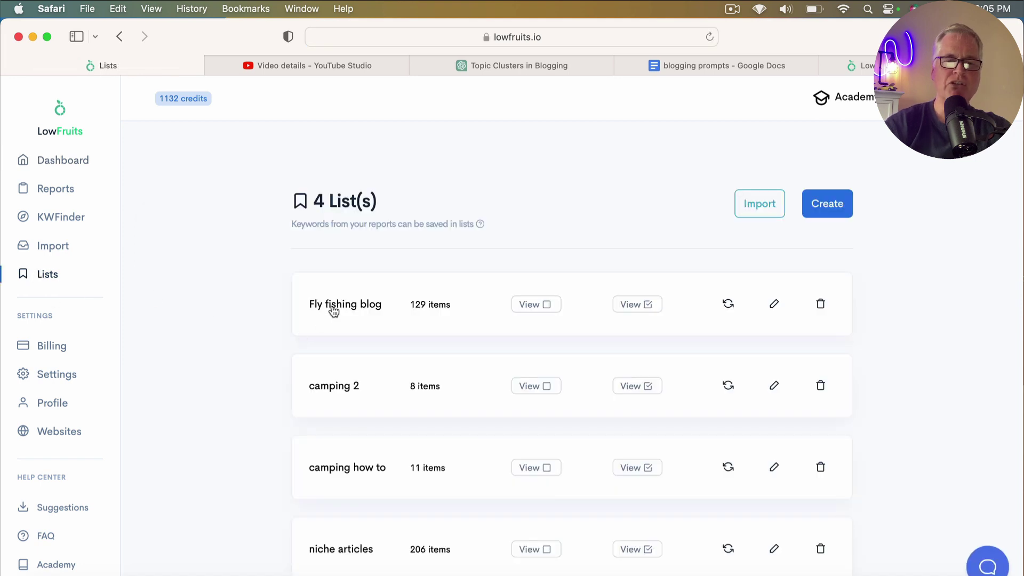
left_click(334, 310)
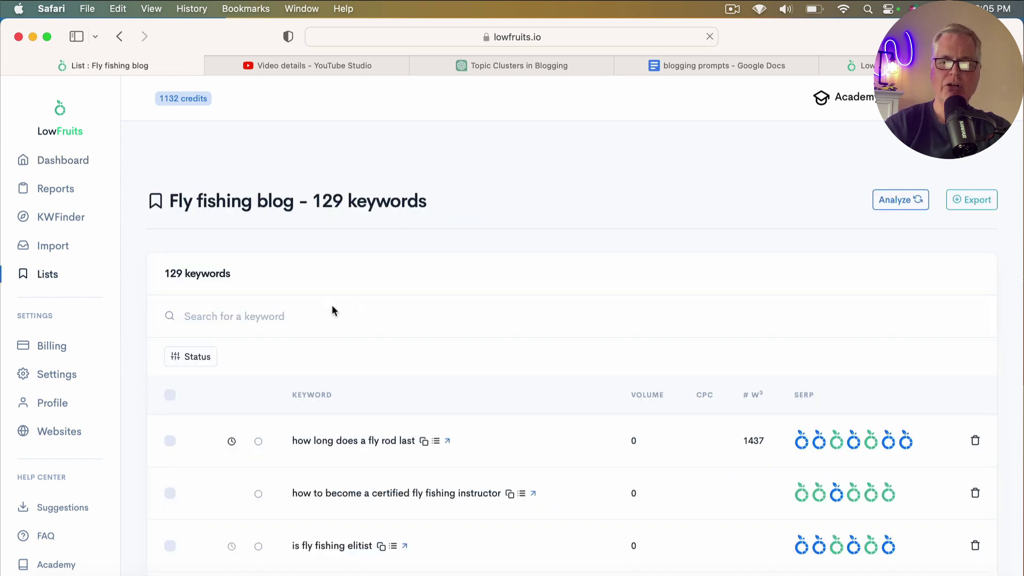
scroll(654, 340, "down", 5)
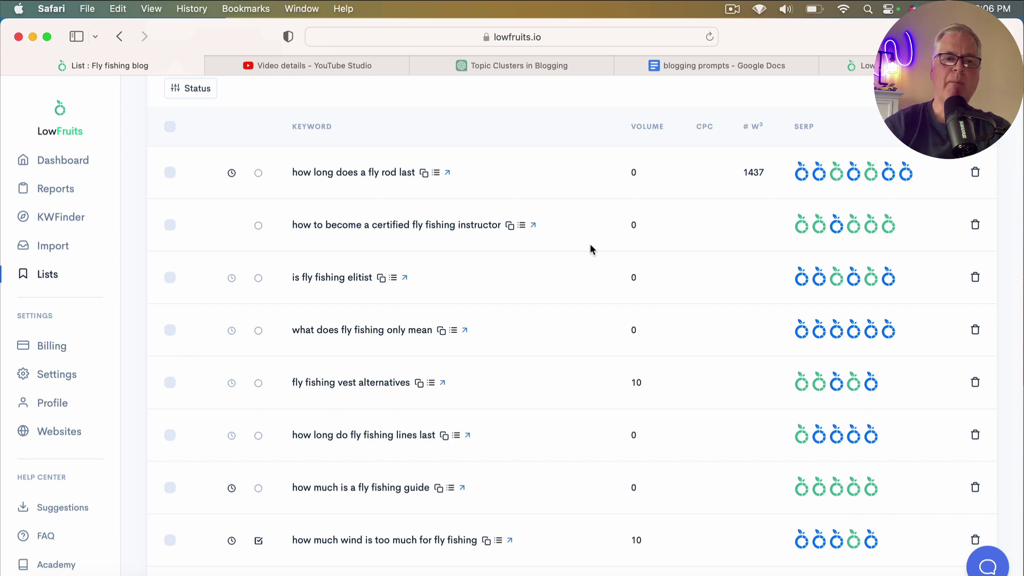
Back in the Topic Clusters in Blogging chat, review the five extra clusters through Miscellaneous Insights
left_click(572, 66)
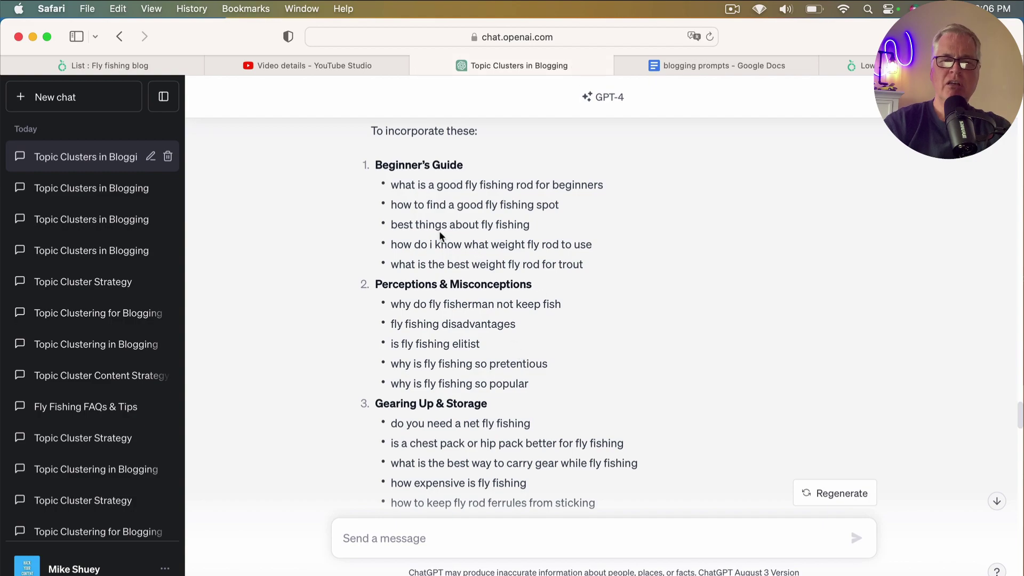
scroll(439, 231, "up", 15)
scroll(440, 237, "up", 10)
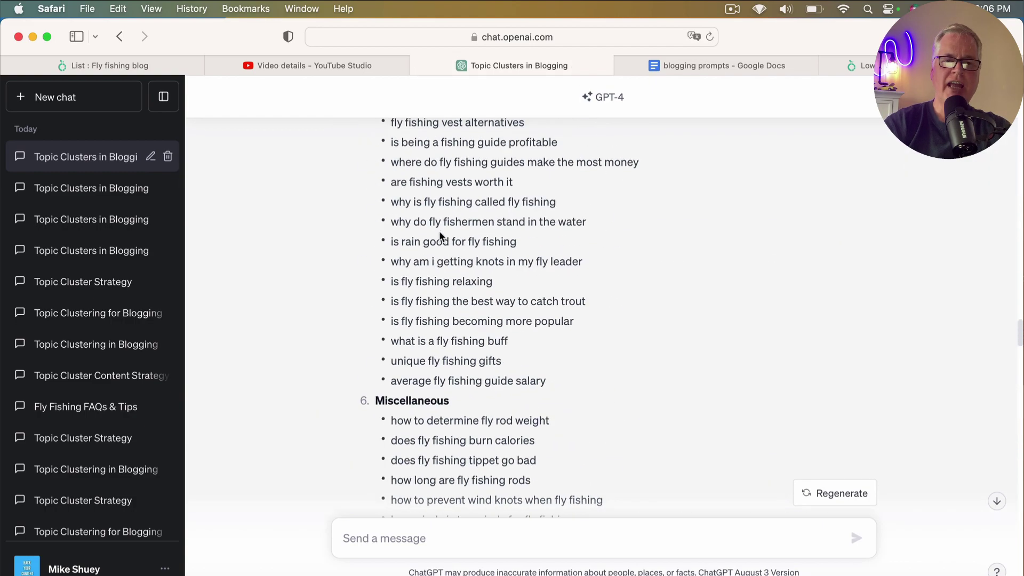
scroll(439, 237, "down", 10)
scroll(440, 230, "up", 10)
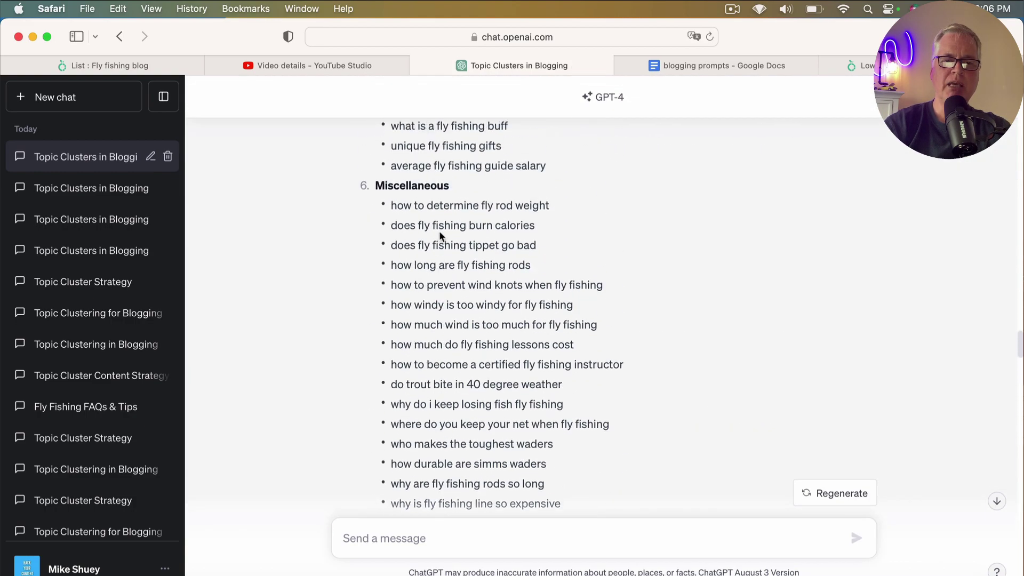
scroll(440, 230, "down", 16)
scroll(439, 230, "down", 10)
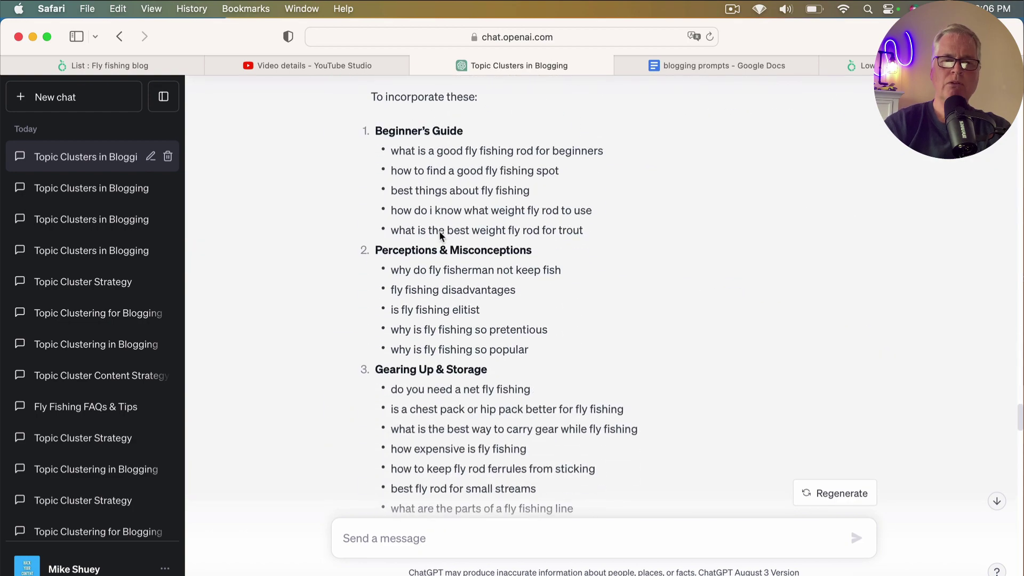
scroll(481, 165, "down", 2)
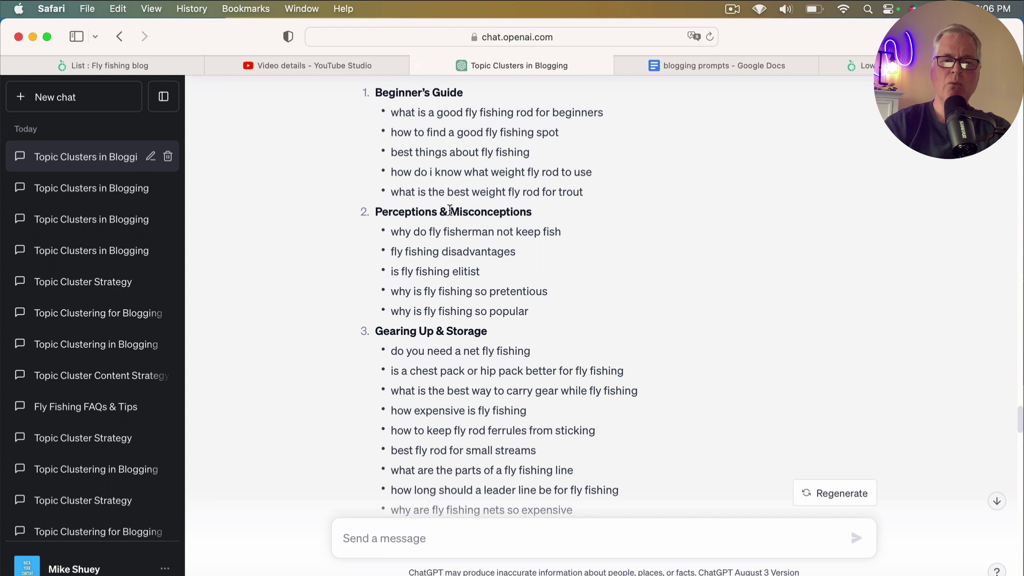
scroll(462, 310, "down", 10)
scroll(462, 311, "down", 15)
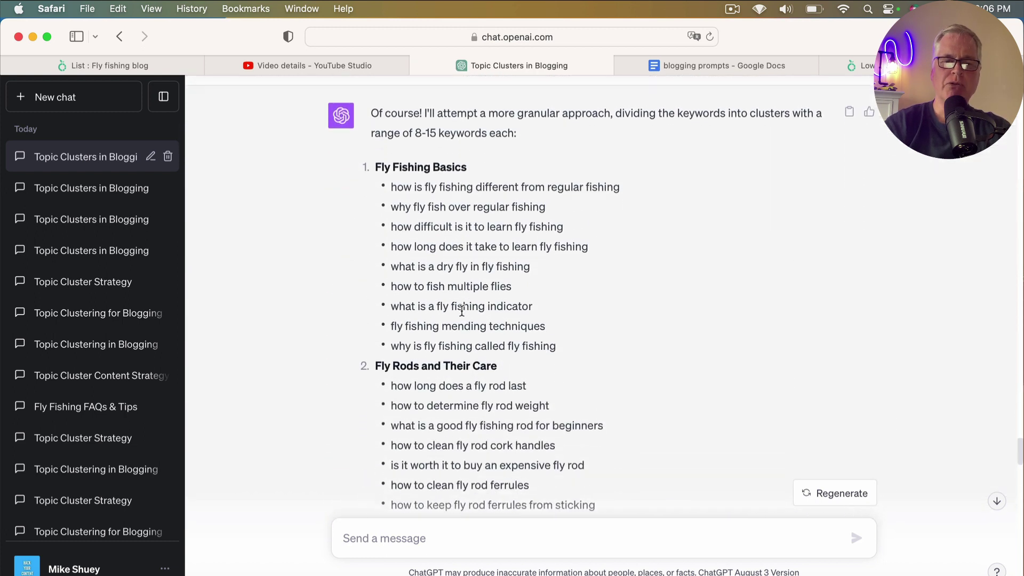
scroll(462, 312, "down", 5)
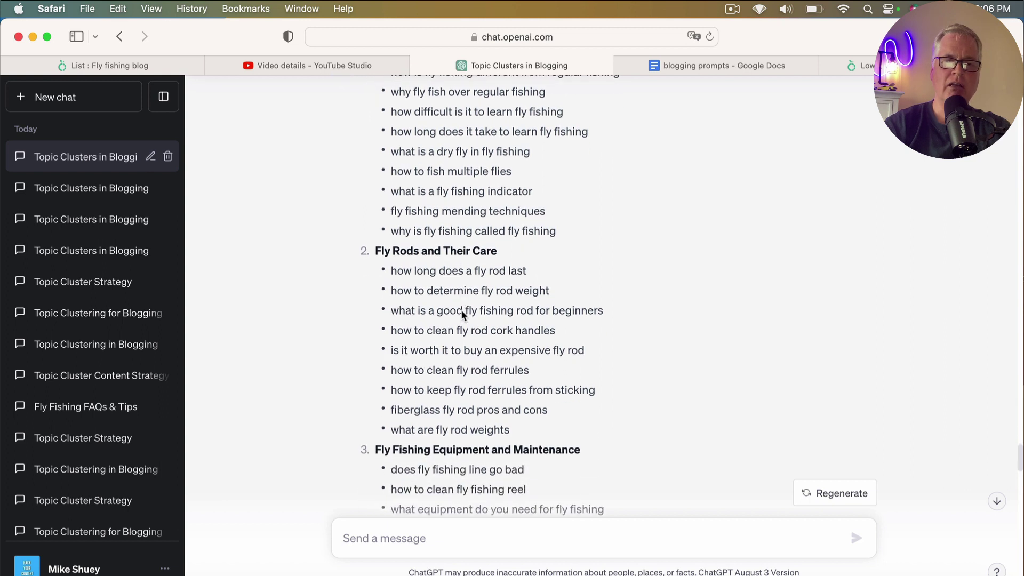
scroll(461, 310, "down", 11)
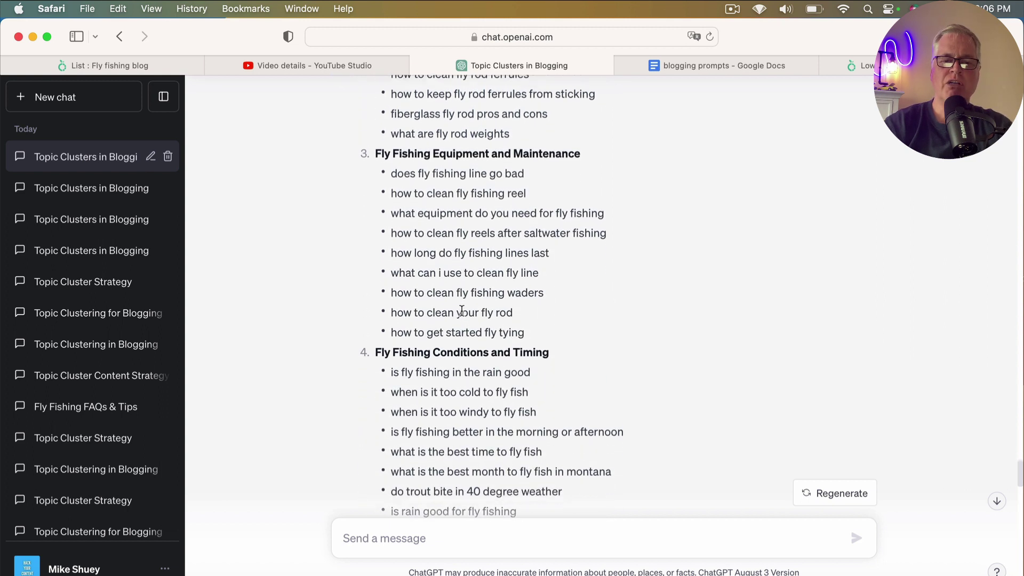
scroll(462, 311, "down", 14)
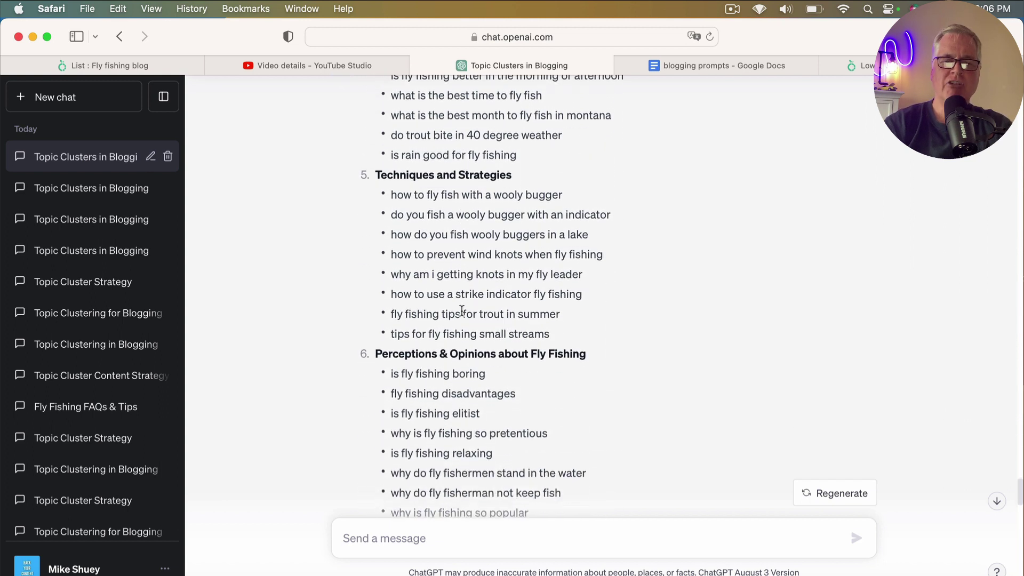
scroll(462, 310, "down", 8)
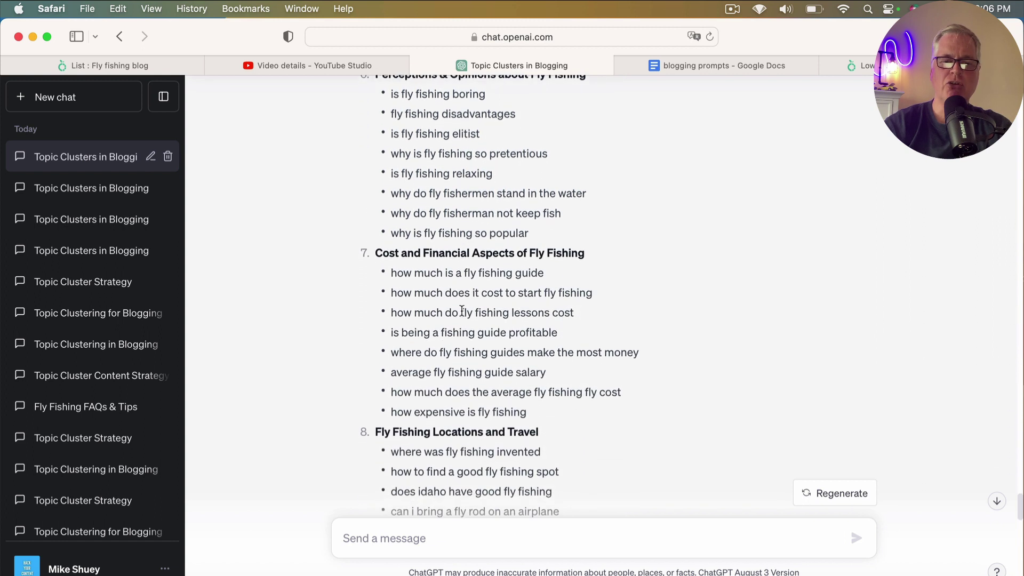
scroll(462, 311, "down", 14)
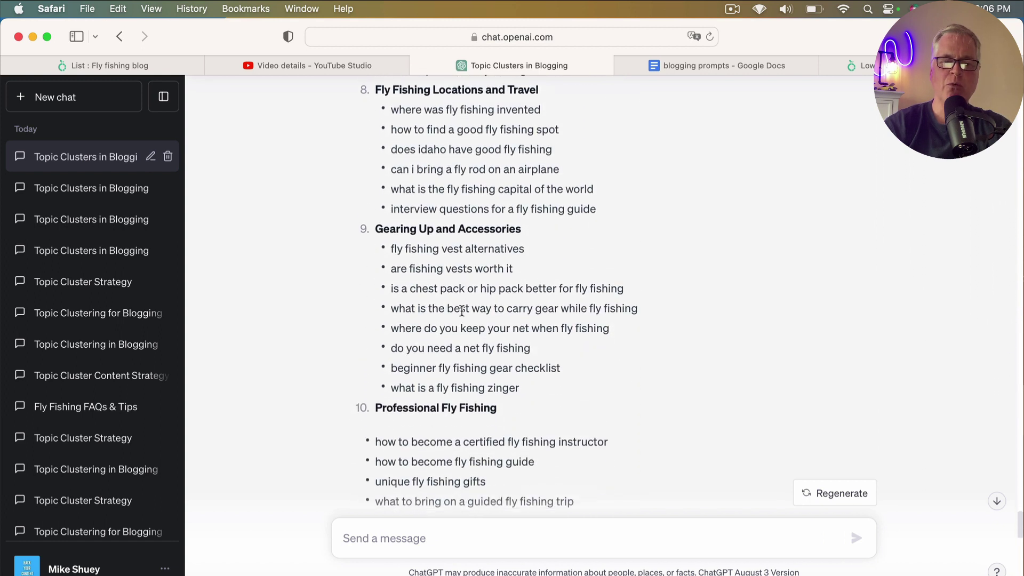
scroll(462, 310, "down", 15)
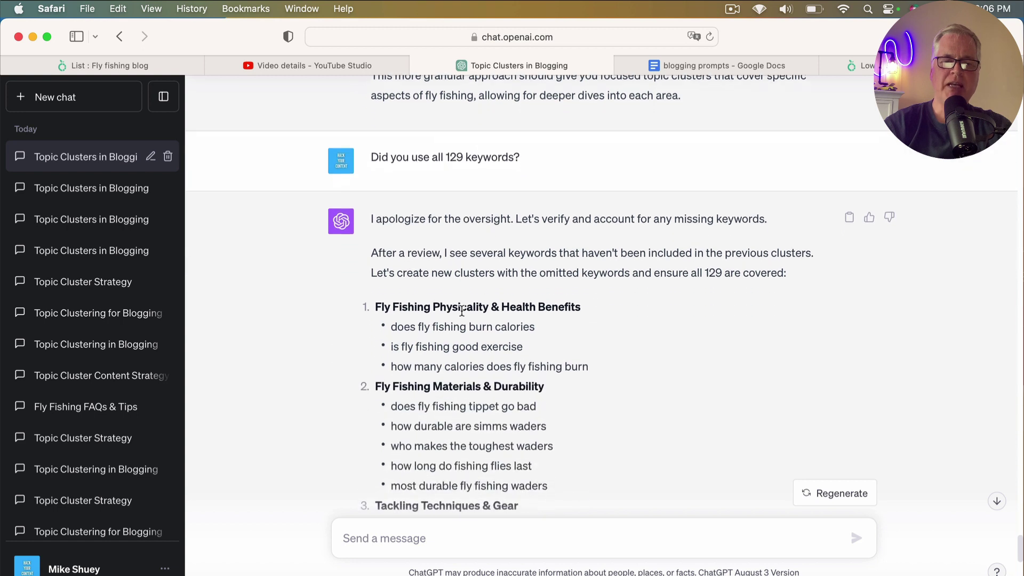
scroll(462, 310, "down", 4)
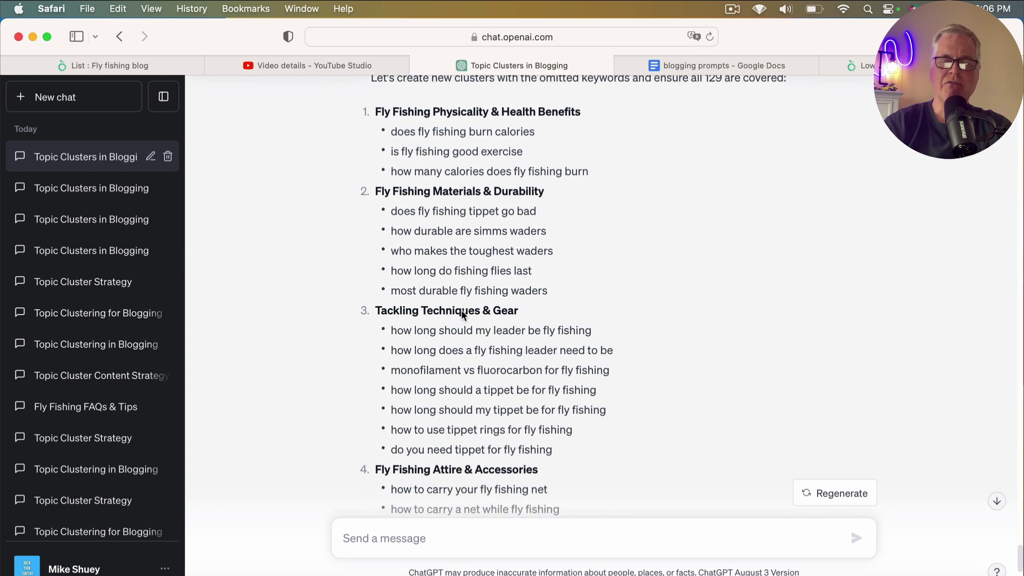
scroll(462, 311, "down", 2)
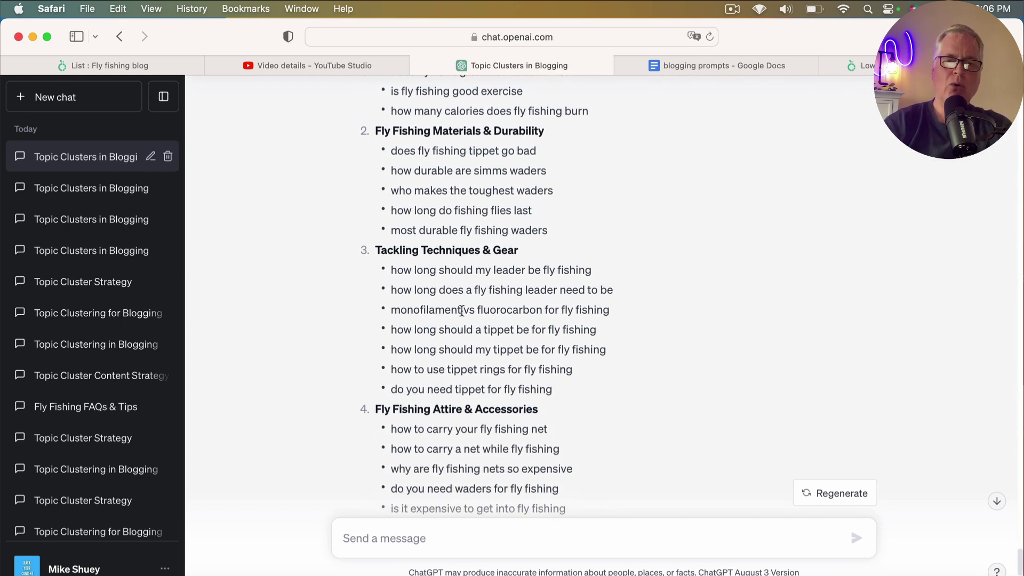
scroll(462, 310, "down", 1)
scroll(462, 311, "down", 2)
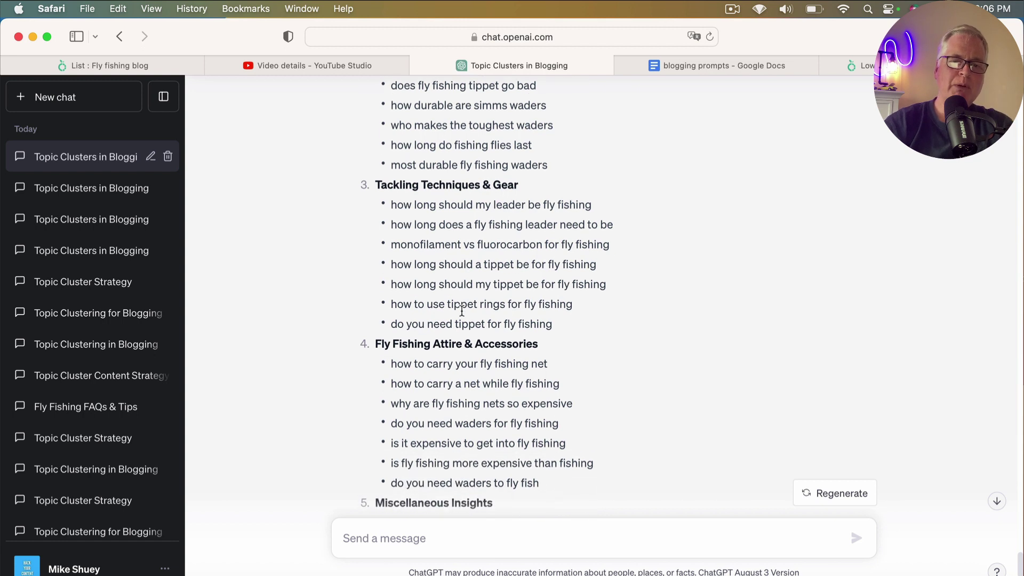
scroll(462, 312, "down", 2)
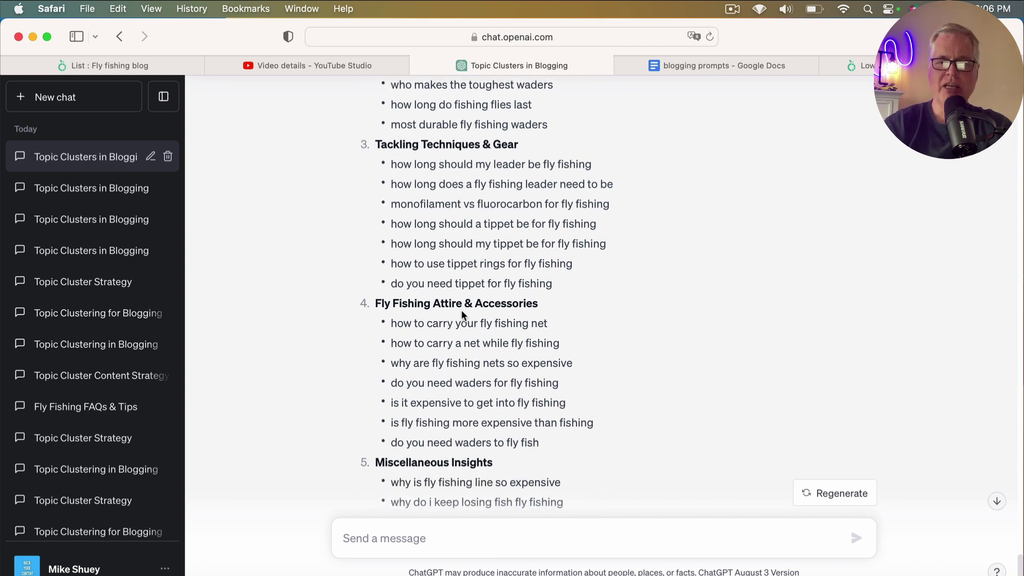
scroll(462, 313, "down", 7)
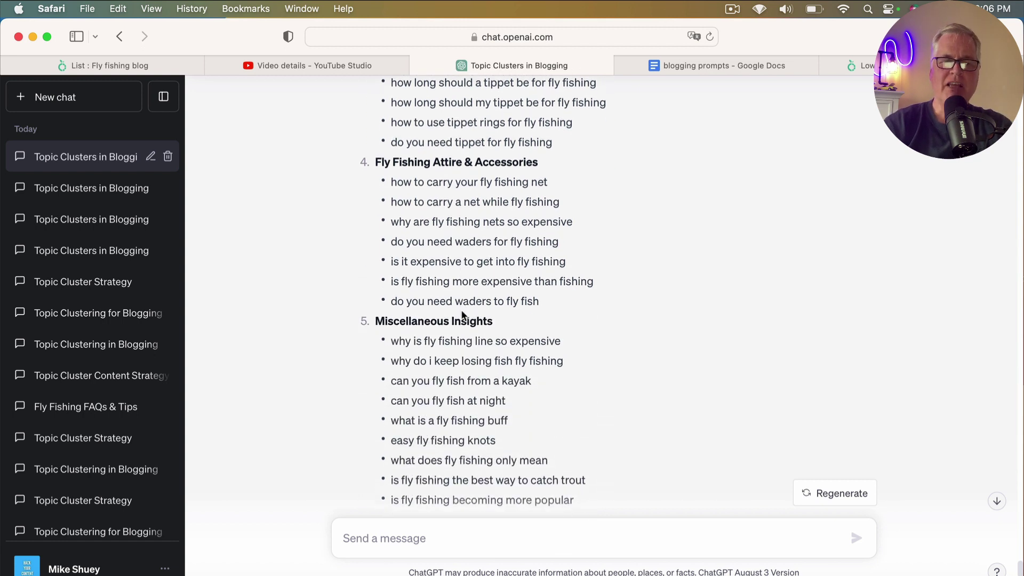
scroll(462, 314, "down", 1)
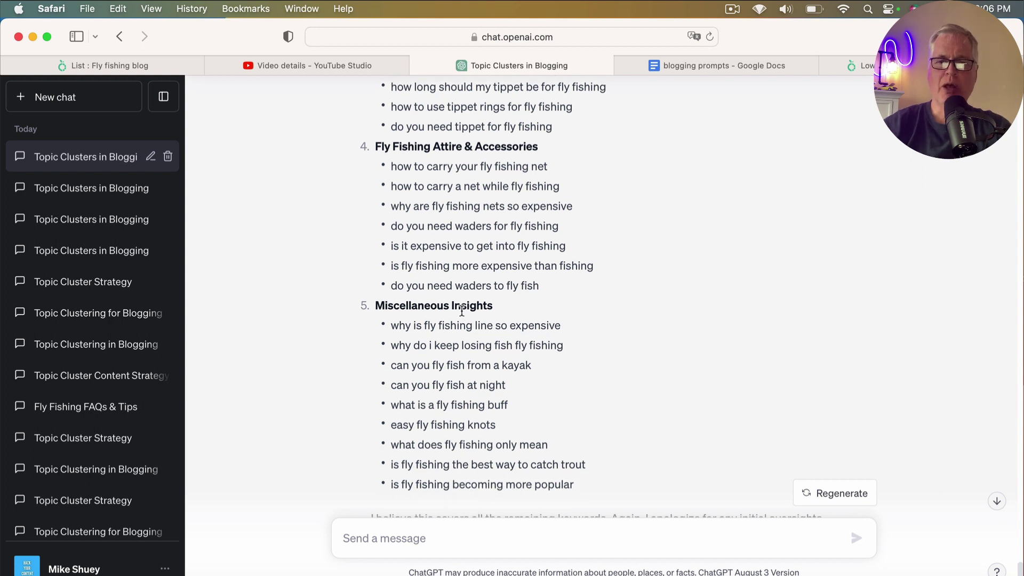